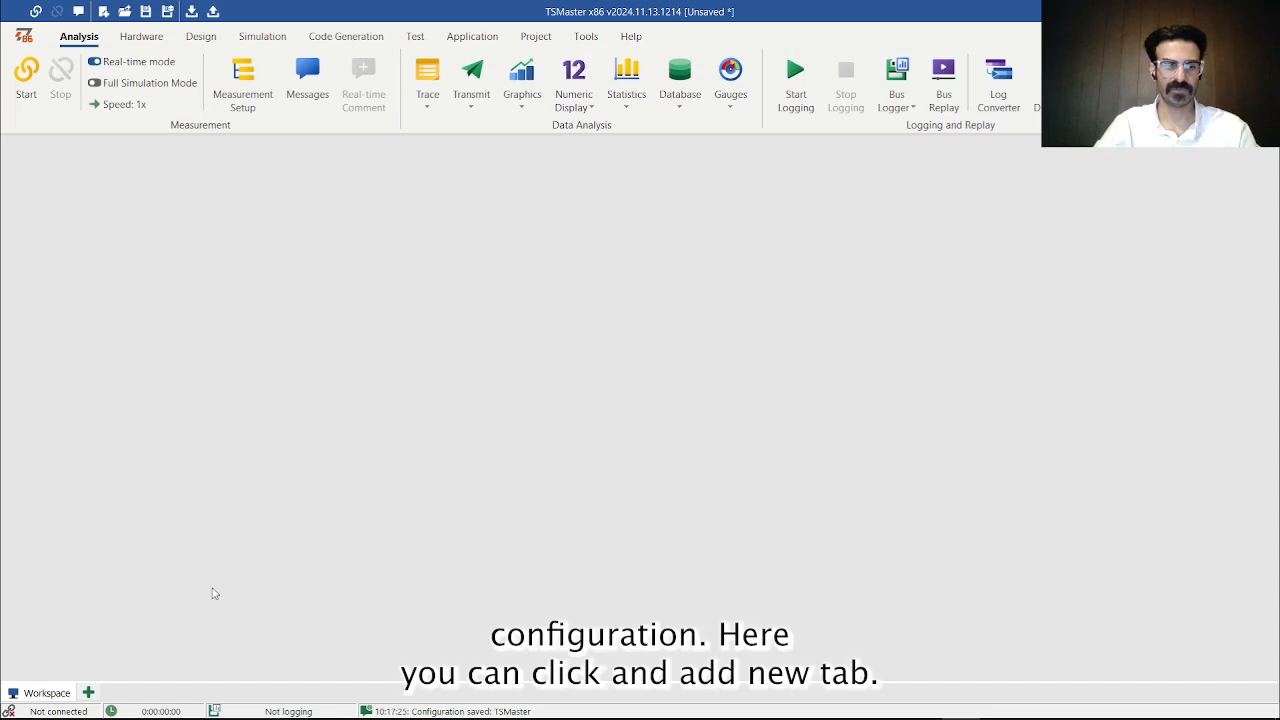
- Add a new workspace tab named Graphics
left_click(88, 693)
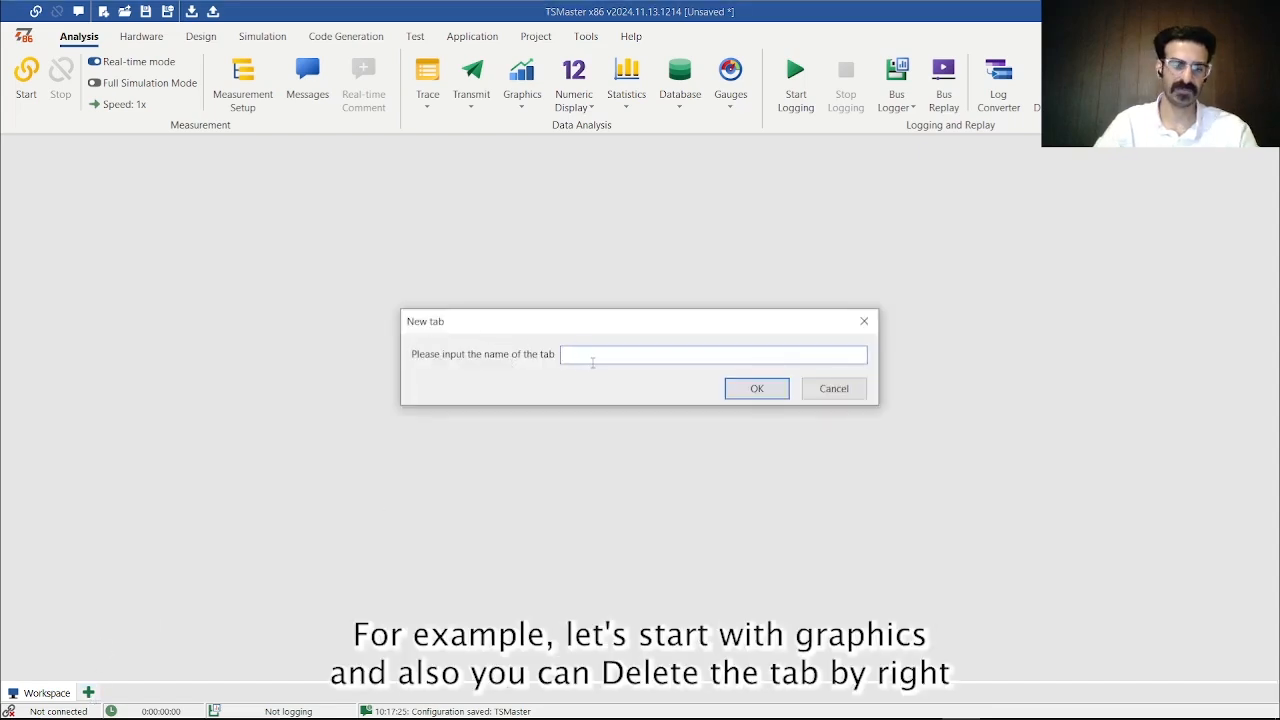
type("Graphi")
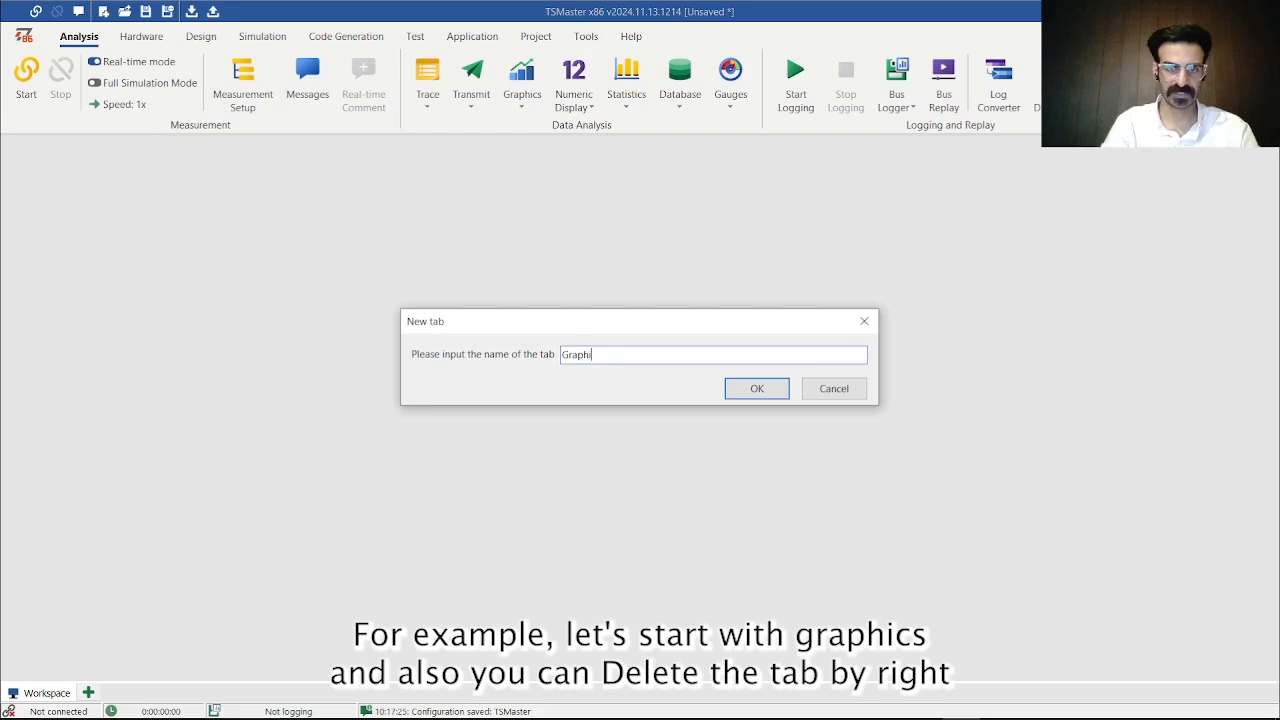
type("cs")
key("Return")
right_click(118, 690)
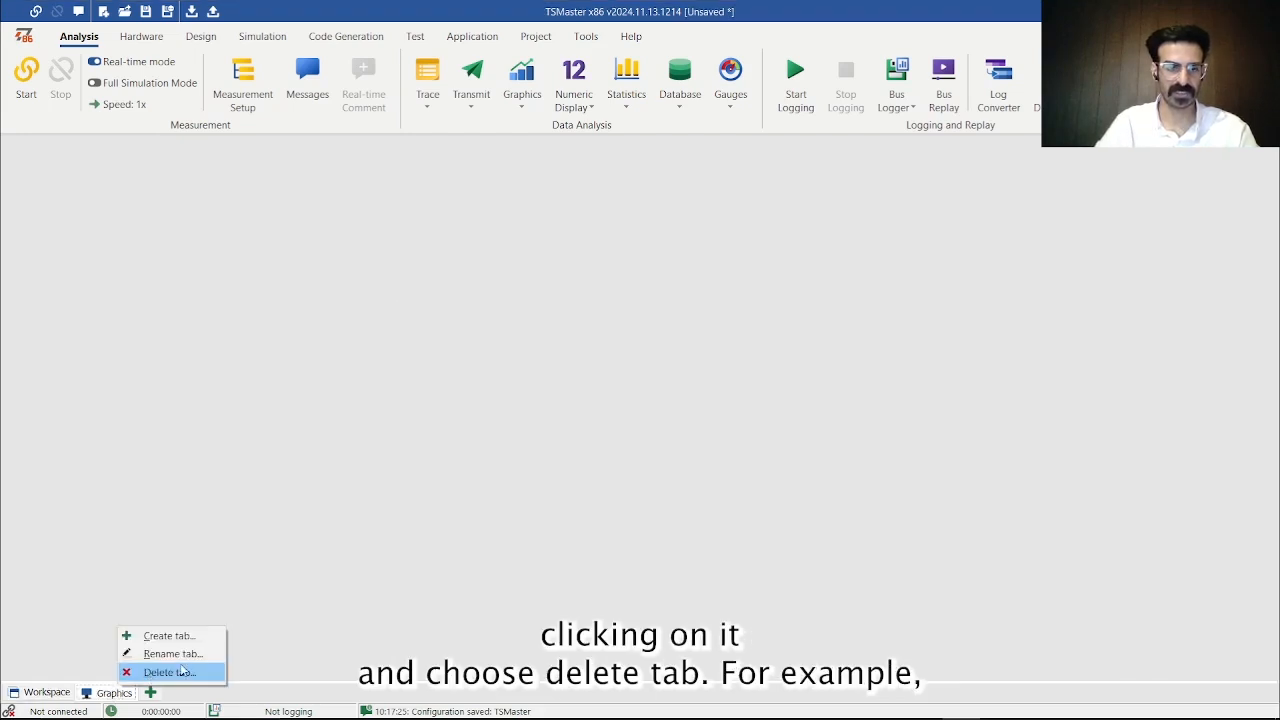
left_click(278, 646)
- Add a new workspace tab named CAN analysis
left_click(151, 694)
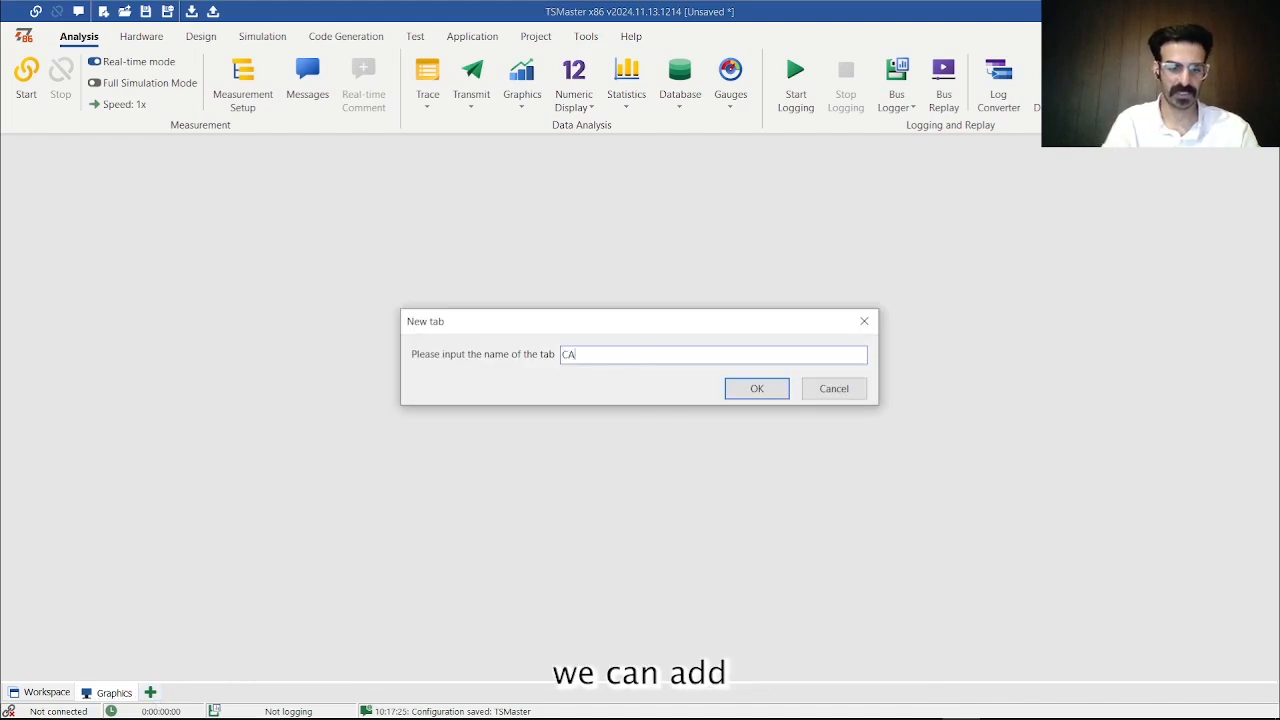
type("CAN anal")
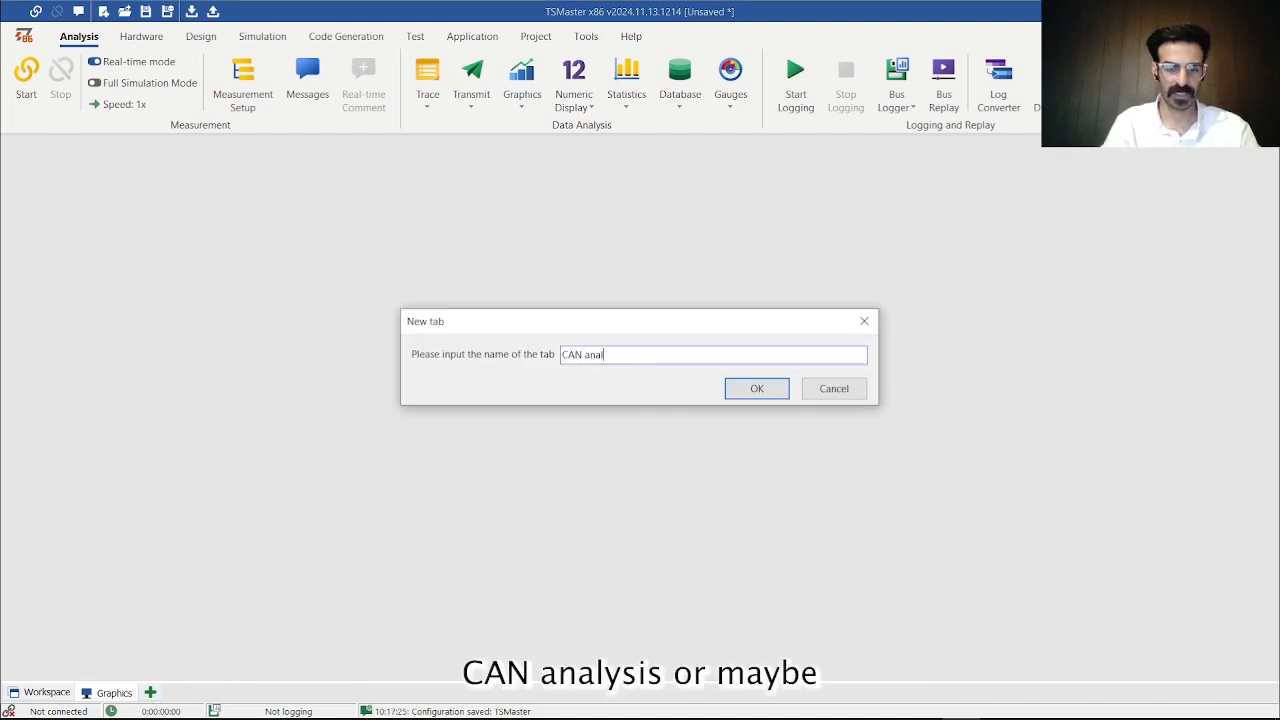
type("ysis")
key("Return")
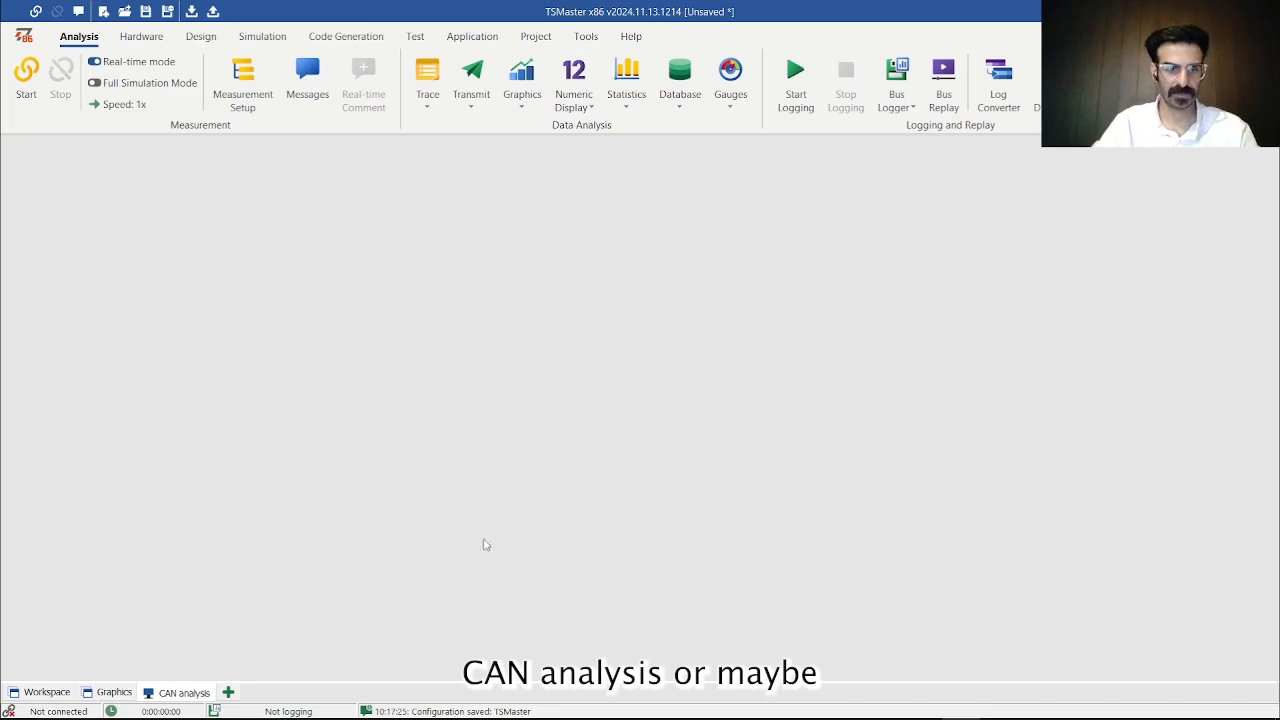
- Add a new workspace tab named LIN diagnostics
left_click(229, 692)
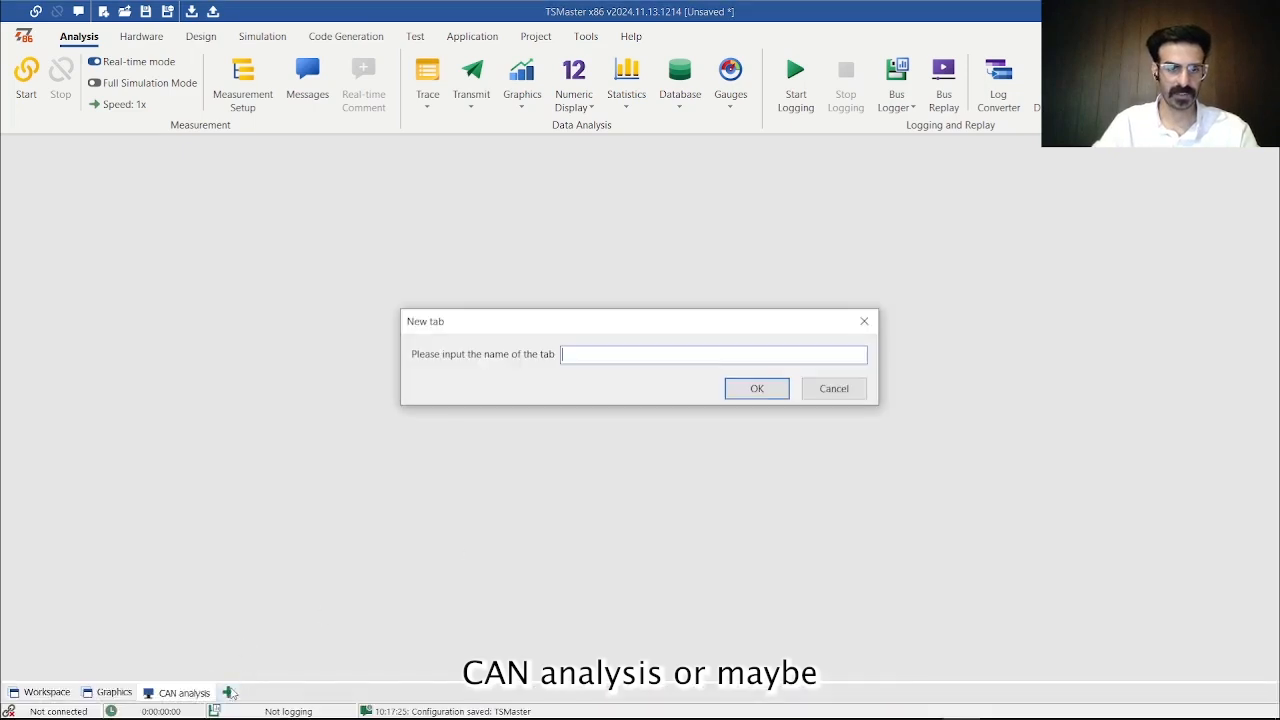
type("LIN ")
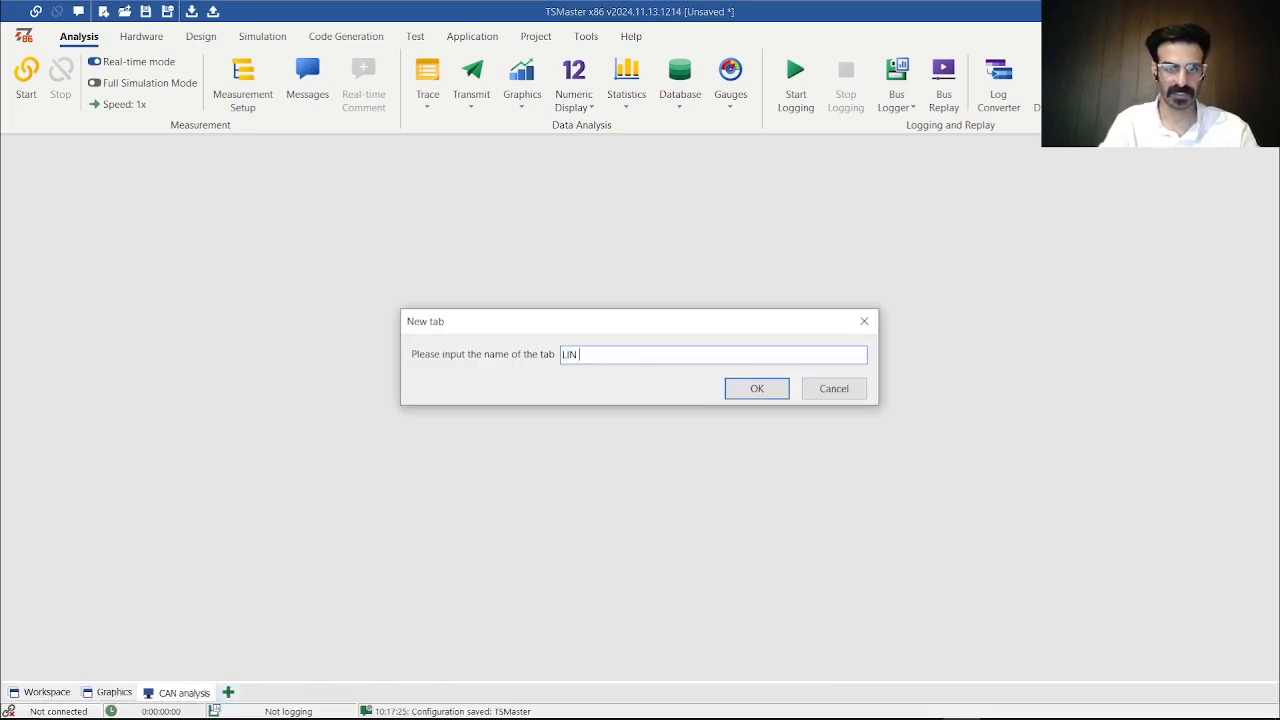
type("dia")
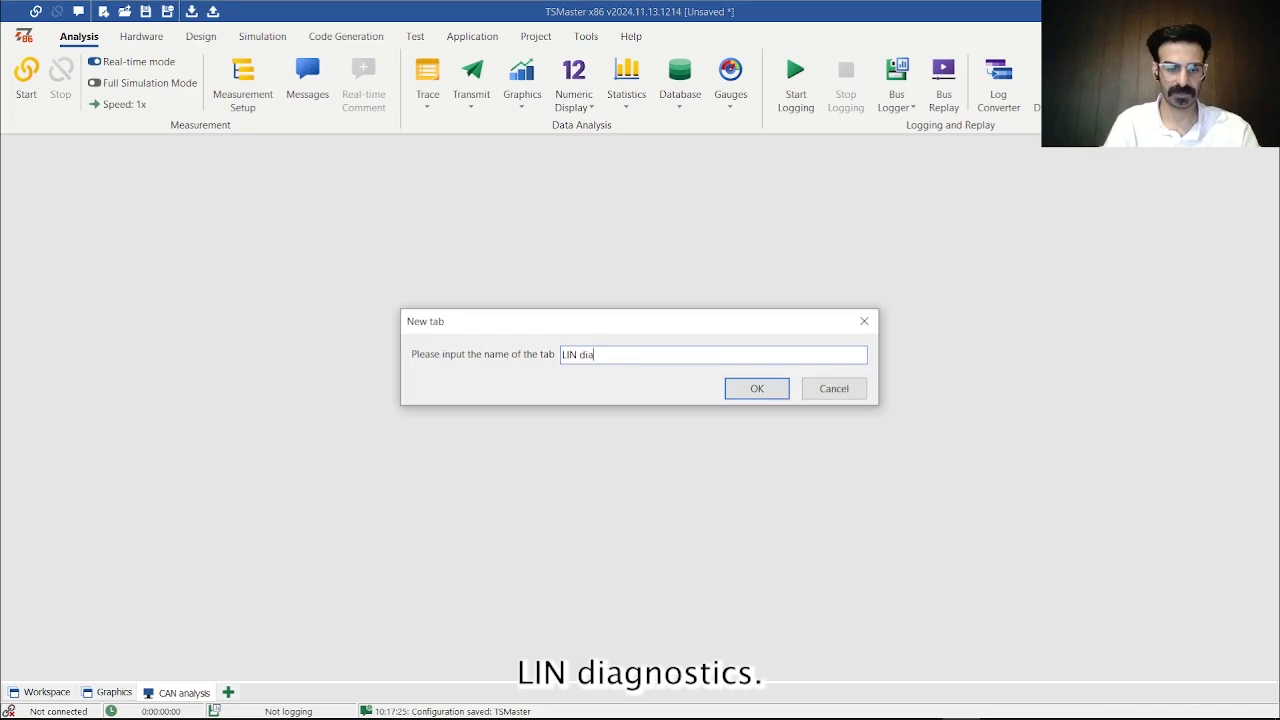
type("fnostics")
key("Return")
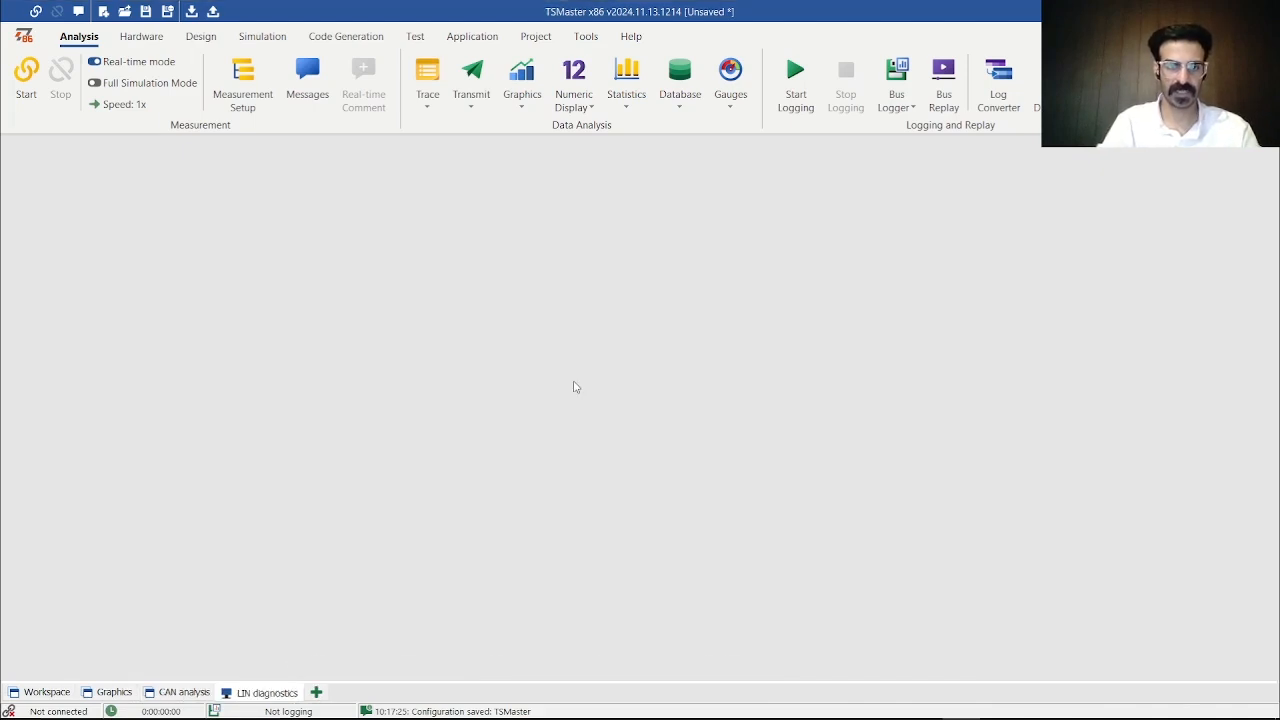
- Look through the CAN analysis, Graphics and LIN diagnostics tabs and return to the Workspace tab
left_click(180, 692)
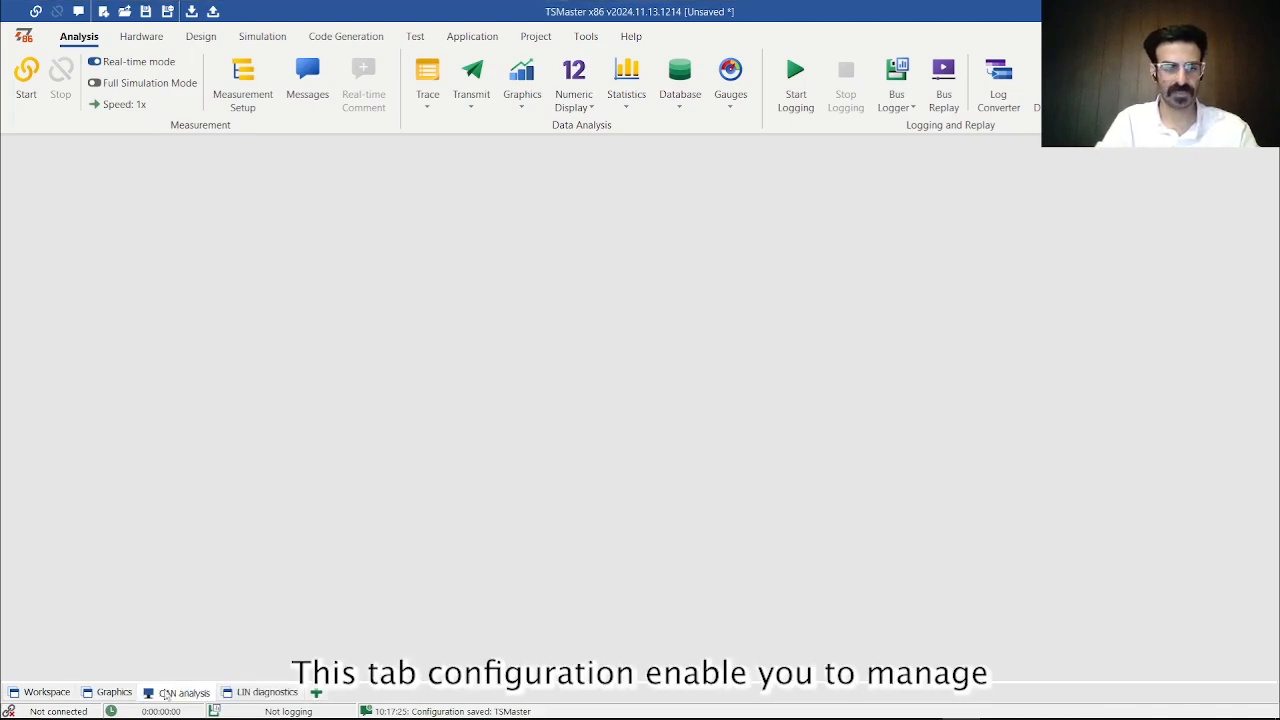
left_click(113, 693)
left_click(42, 693)
left_click(96, 694)
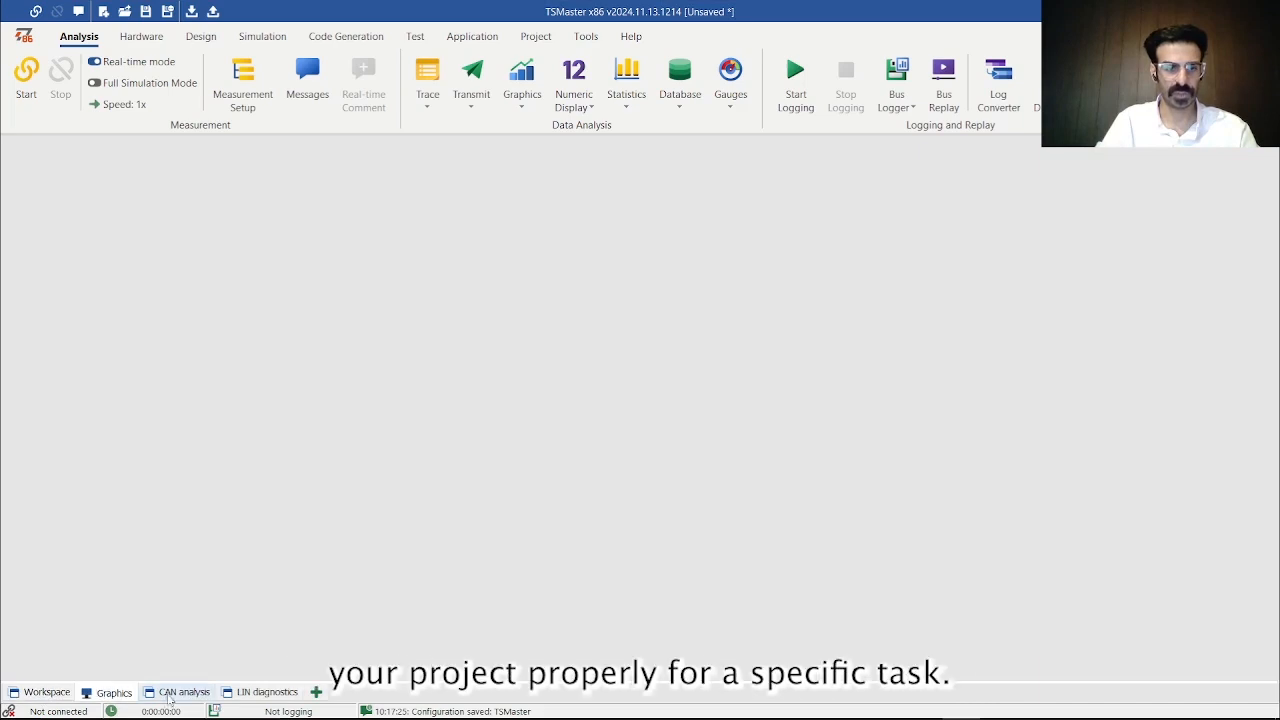
left_click(180, 692)
left_click(265, 692)
left_click(150, 695)
left_click(110, 693)
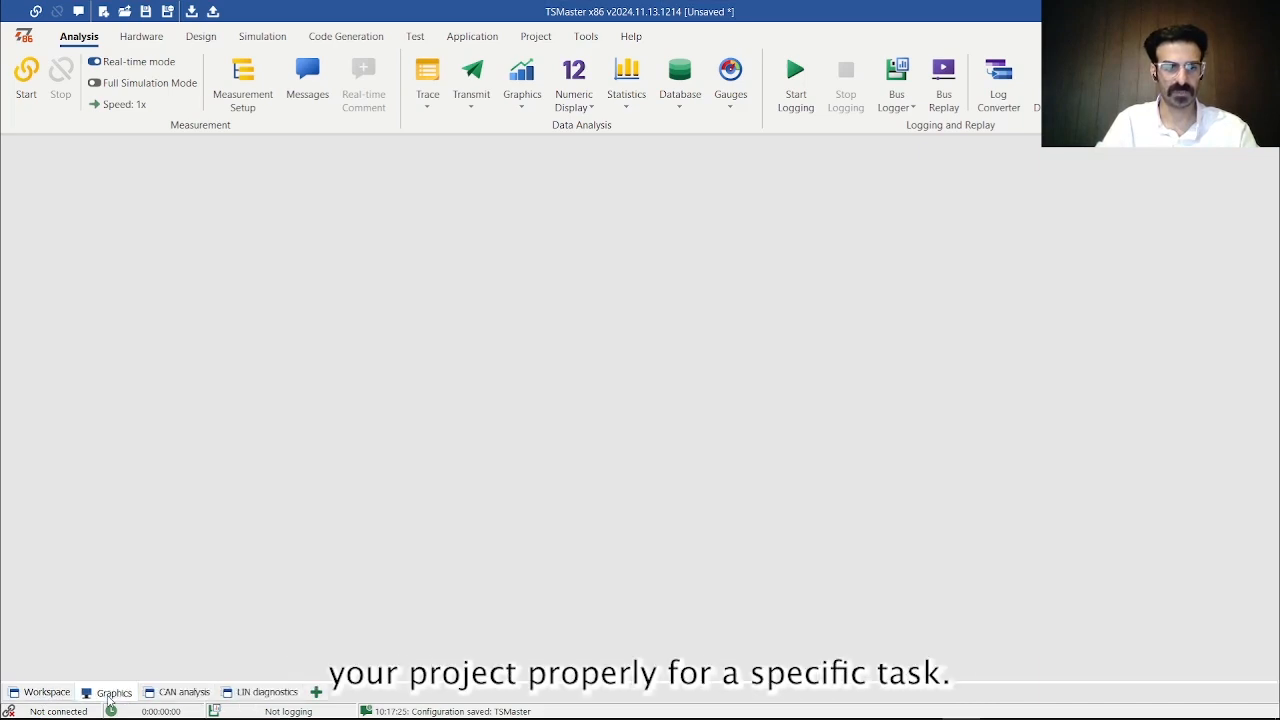
left_click(45, 693)
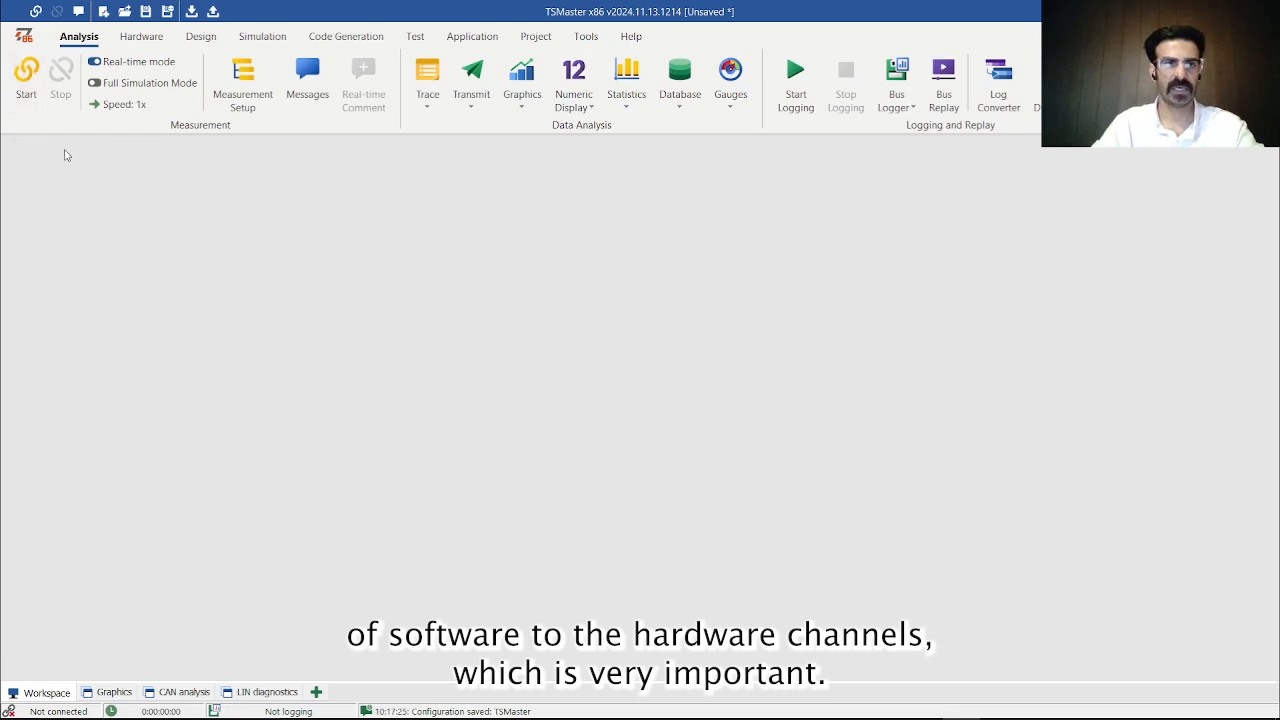
- Start the measurement to bring the application online and stop it again
left_click(22, 80)
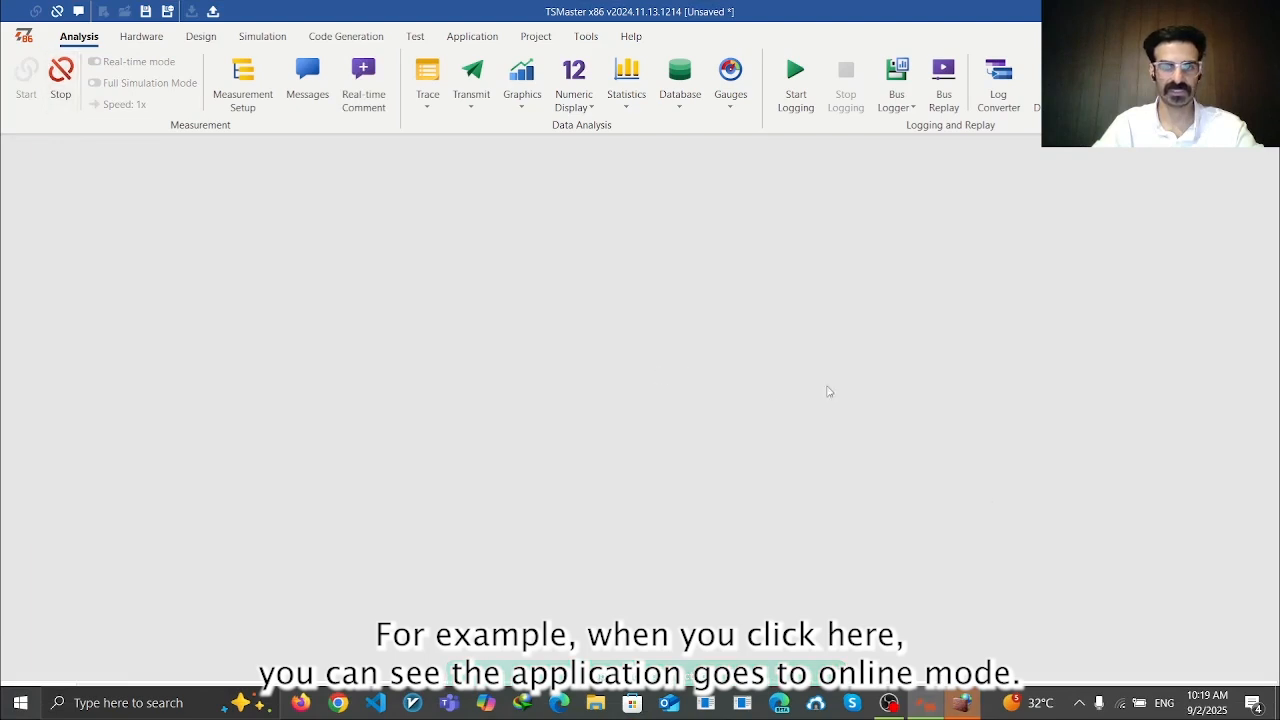
left_click(50, 86)
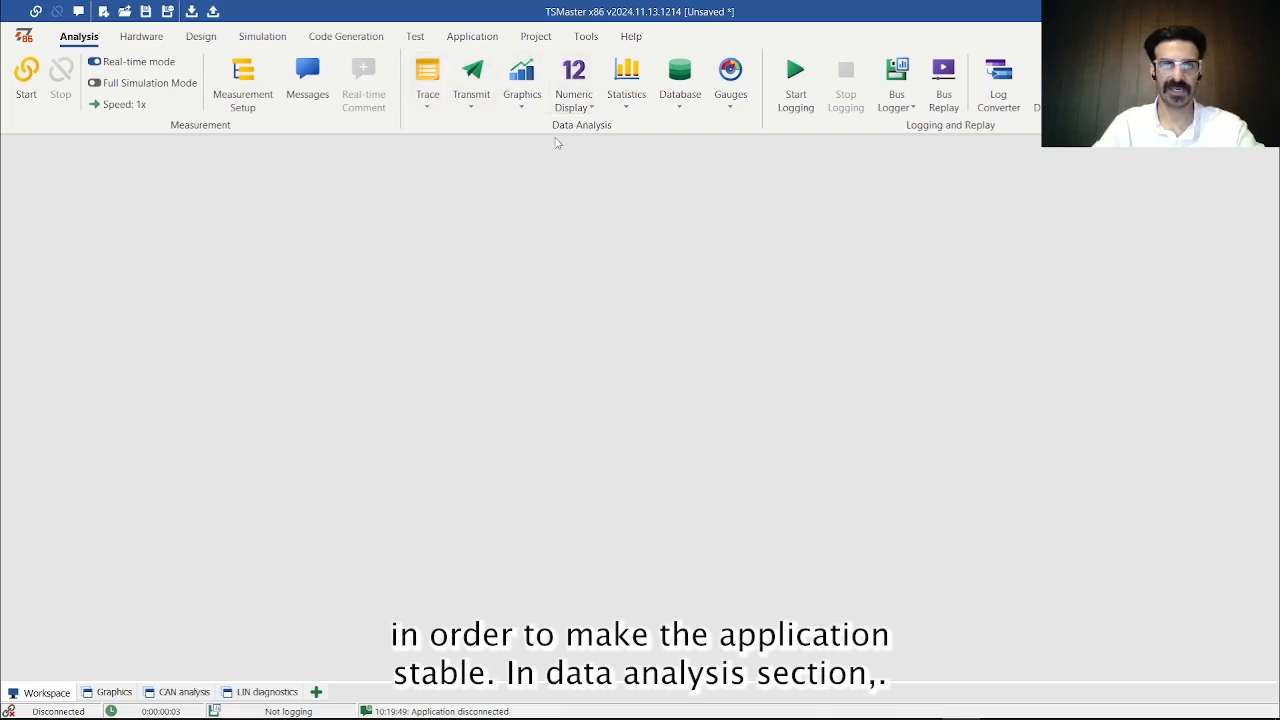
- Add a CAN / CAN FD Trace window in the upper-left corner of the workspace and shrink it to a shallow strip
left_click(436, 108)
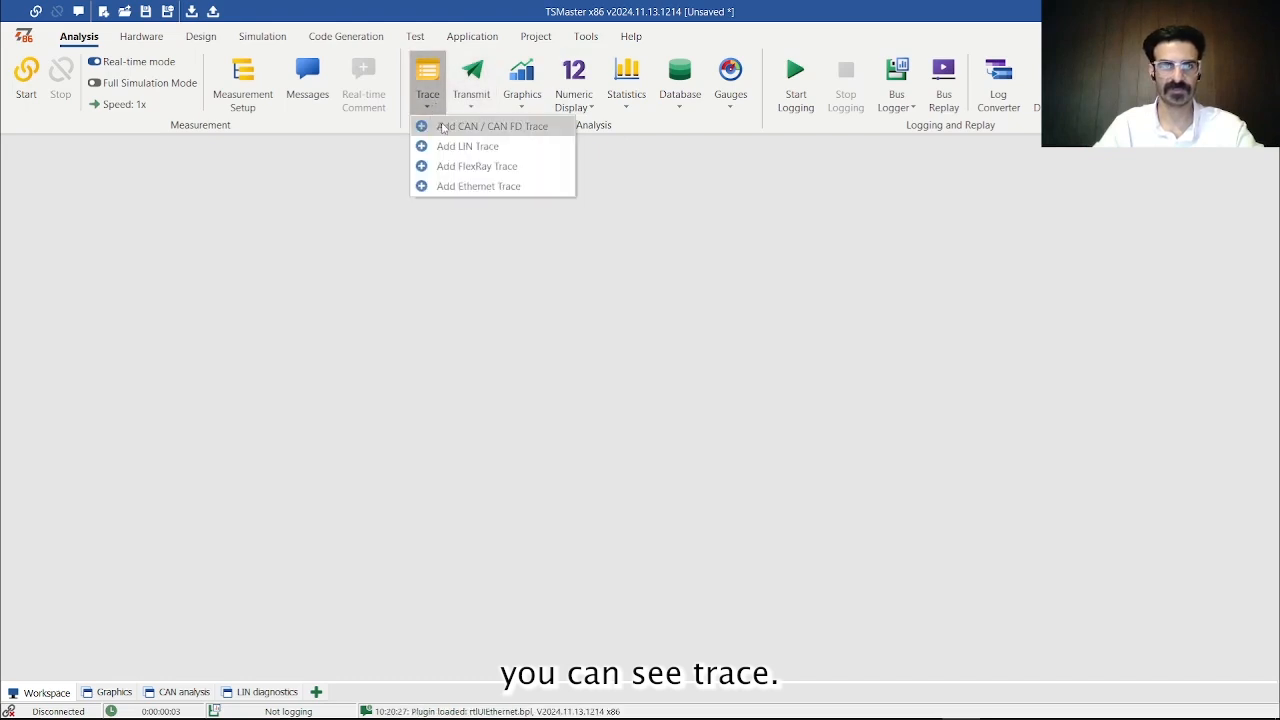
left_click(453, 126)
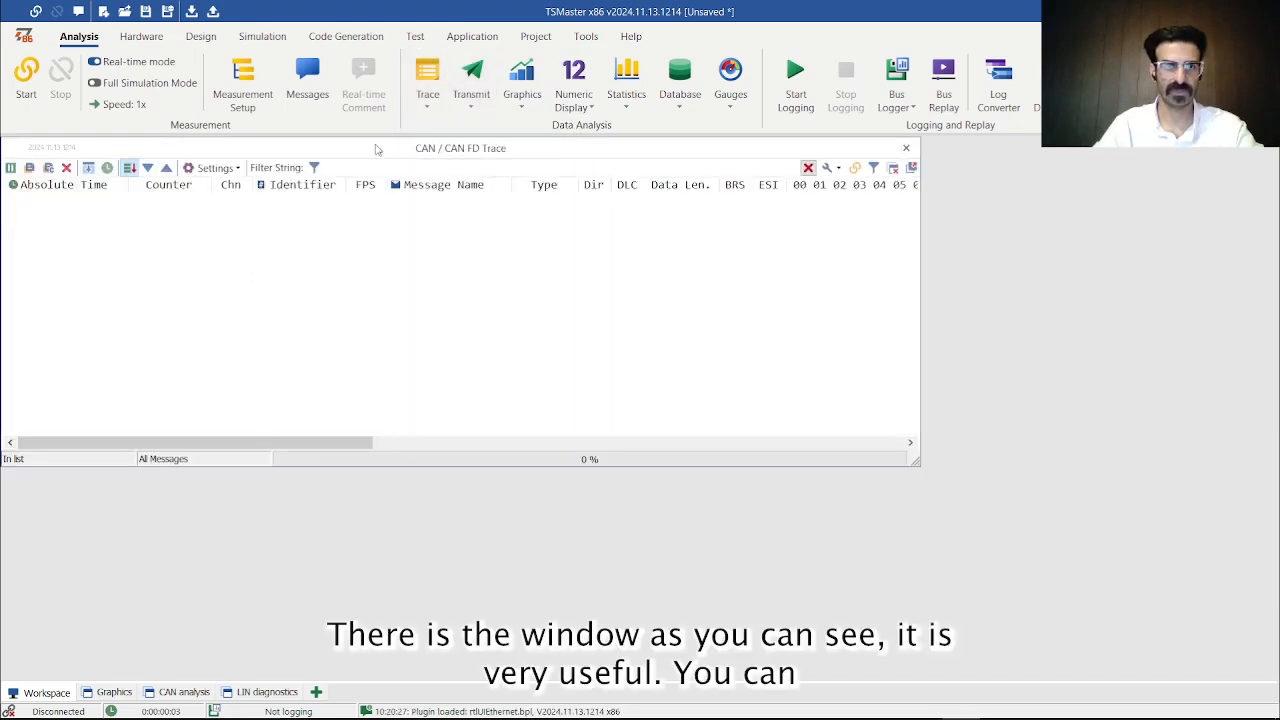
mouse_move(376, 148)
left_mouse_down()
mouse_move(446, 147)
mouse_move(383, 144)
left_mouse_up()
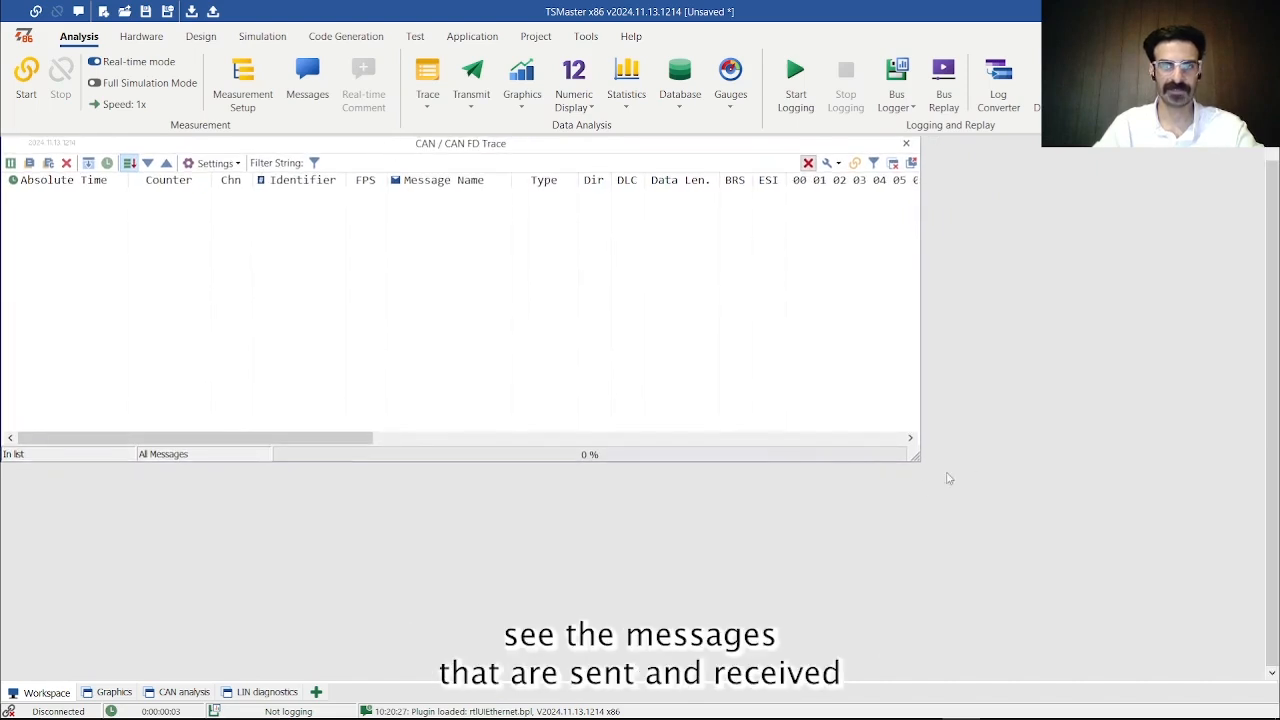
mouse_move(925, 468)
left_mouse_down()
mouse_move(864, 333)
mouse_move(880, 290)
mouse_move(843, 315)
left_mouse_up()
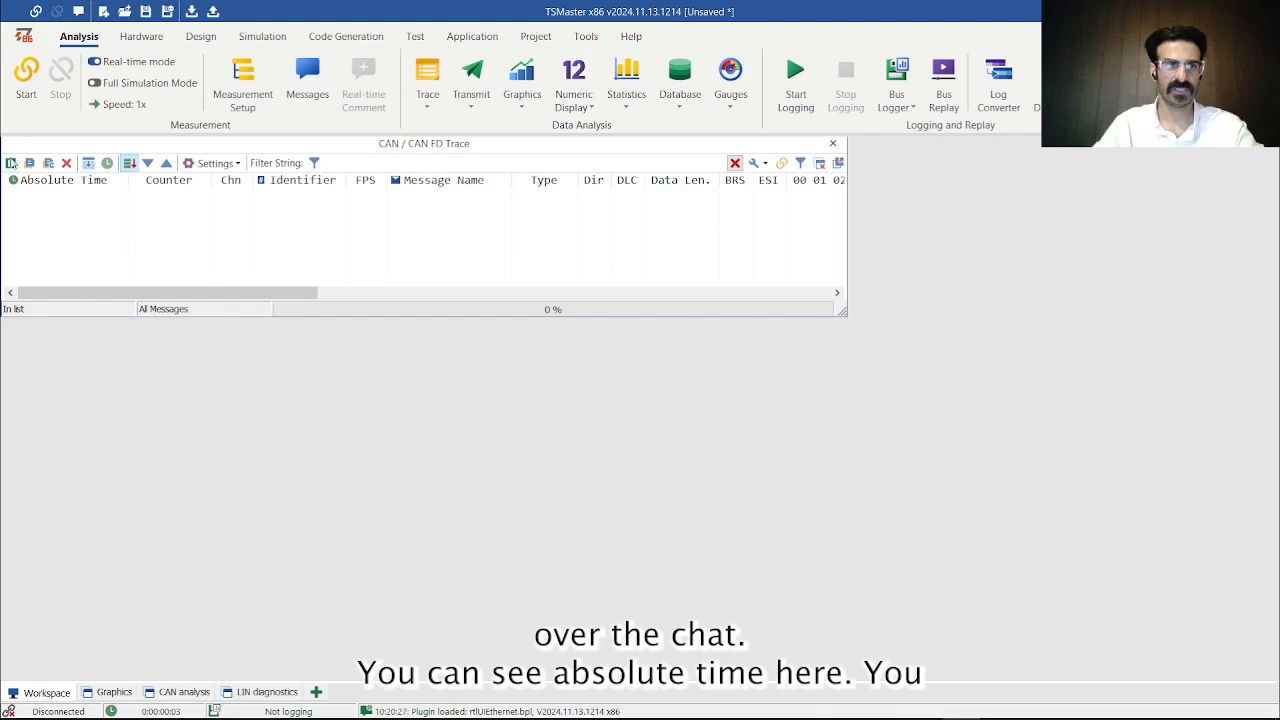
- Sort the trace by Absolute Time, reverse the sort order, and narrow the Trace window to just under half the workspace width
left_click(52, 184)
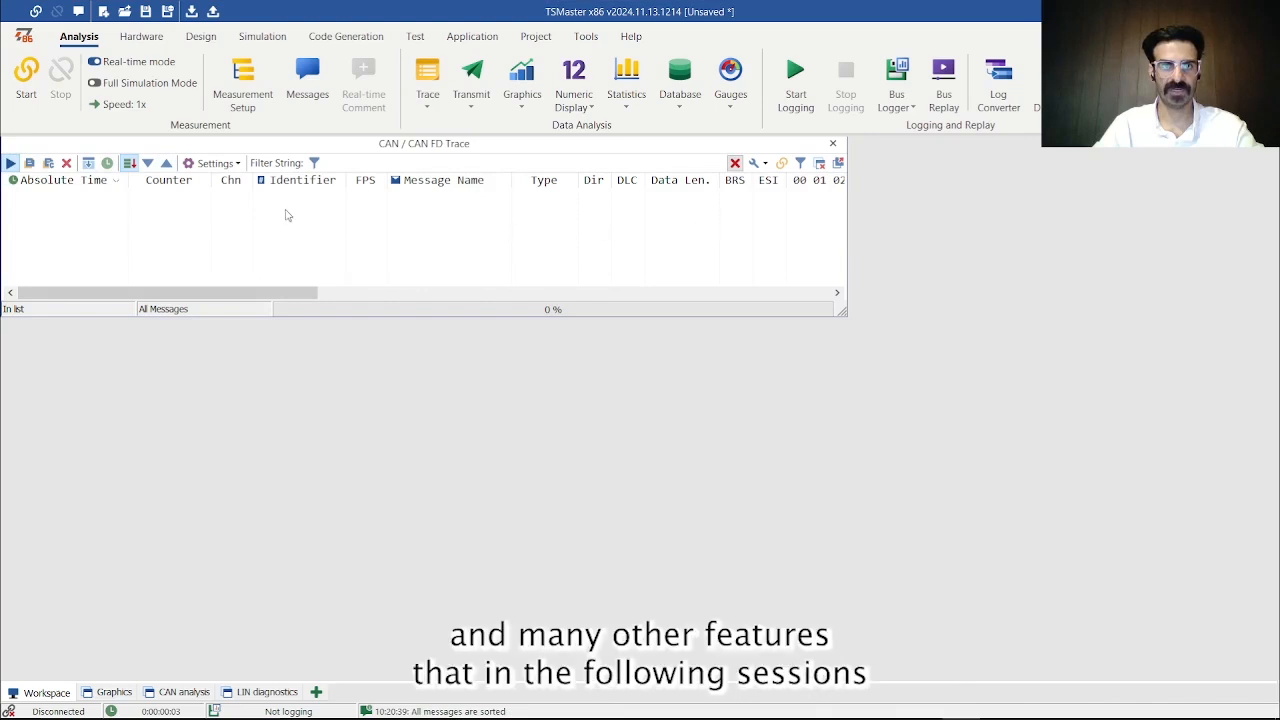
left_click(120, 184)
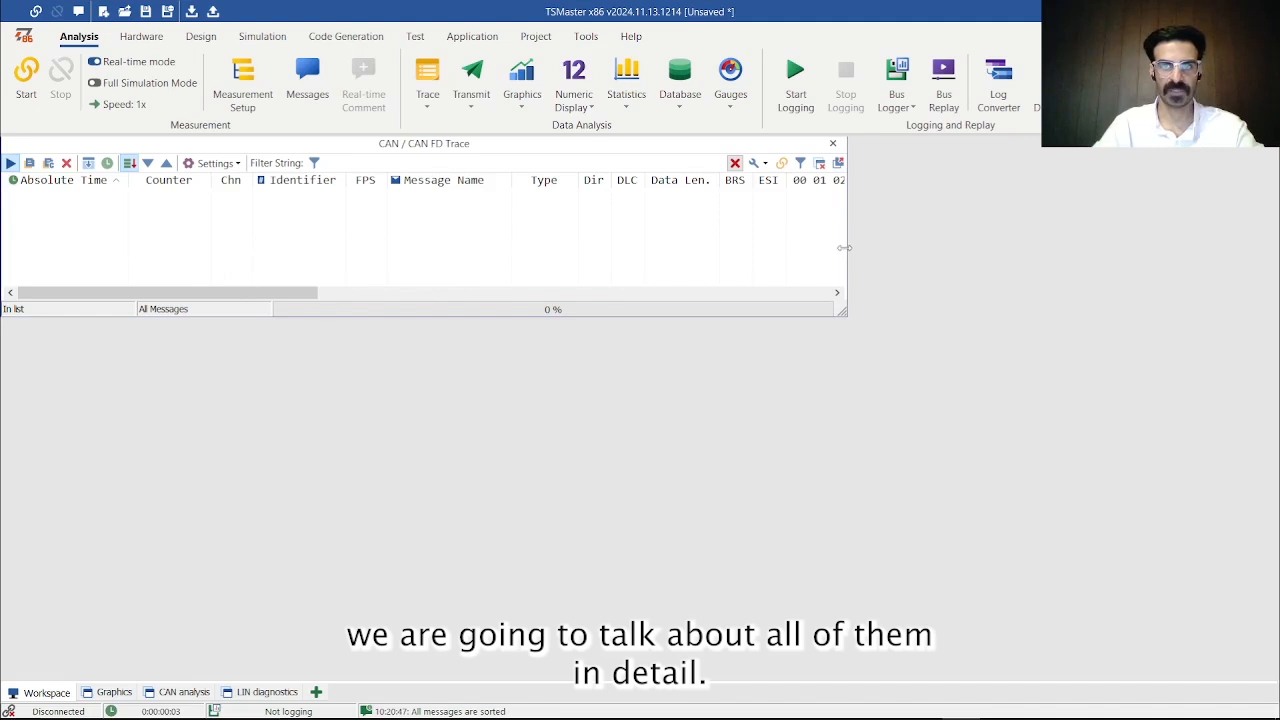
left_click_drag(845, 247, 557, 249)
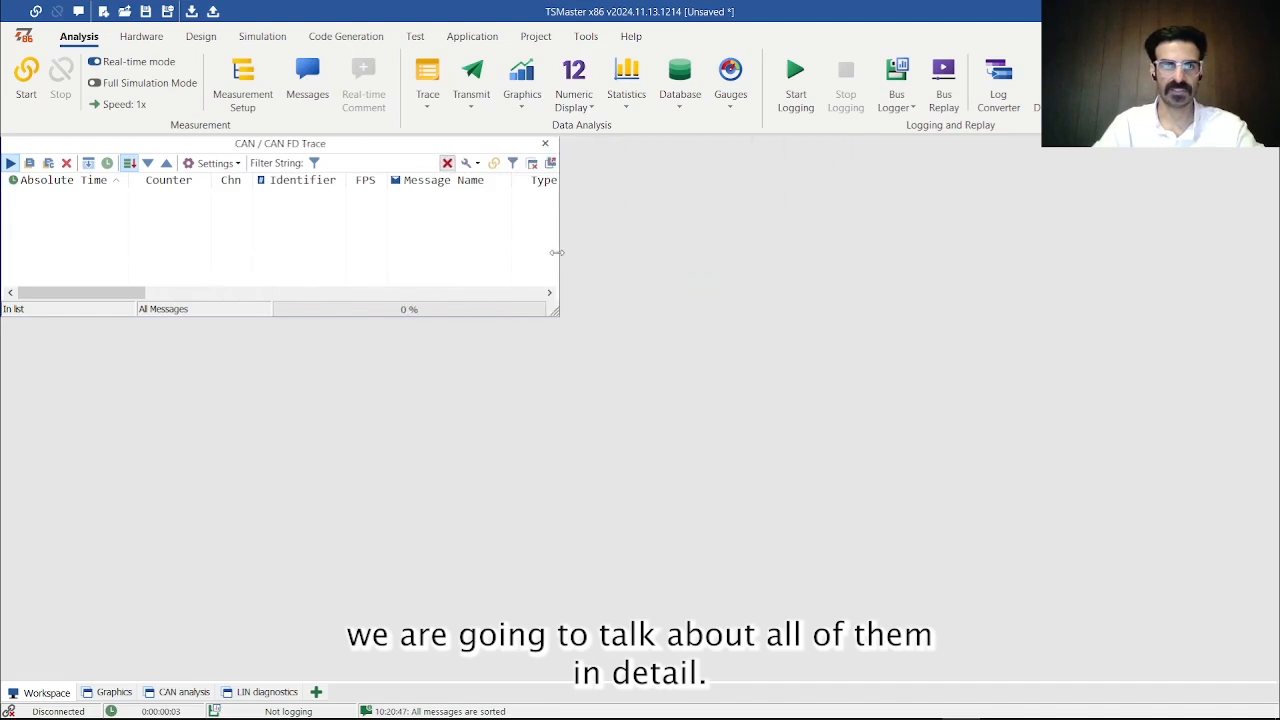
- Add a CAN / CAN FD Transmit window, place it directly beside the Trace window and resize it to the same height
left_click(471, 110)
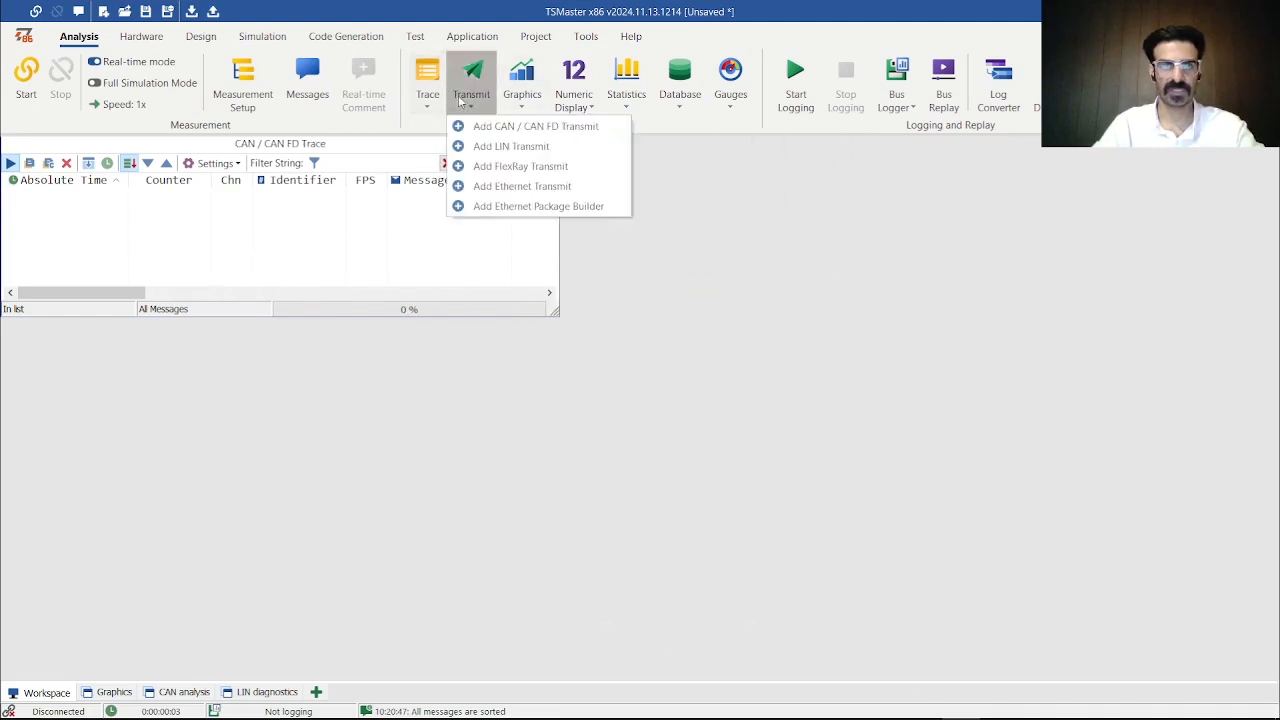
left_click(466, 126)
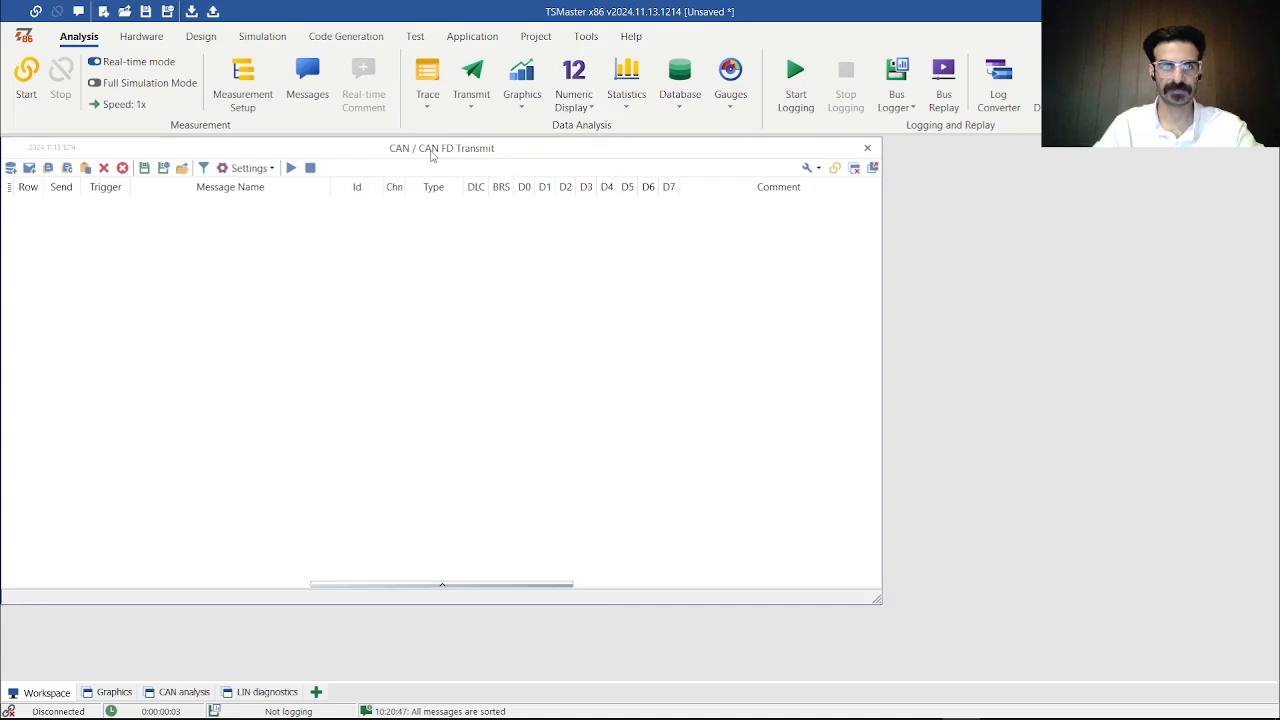
mouse_move(431, 151)
left_mouse_down()
mouse_move(903, 161)
mouse_move(543, 162)
left_mouse_up()
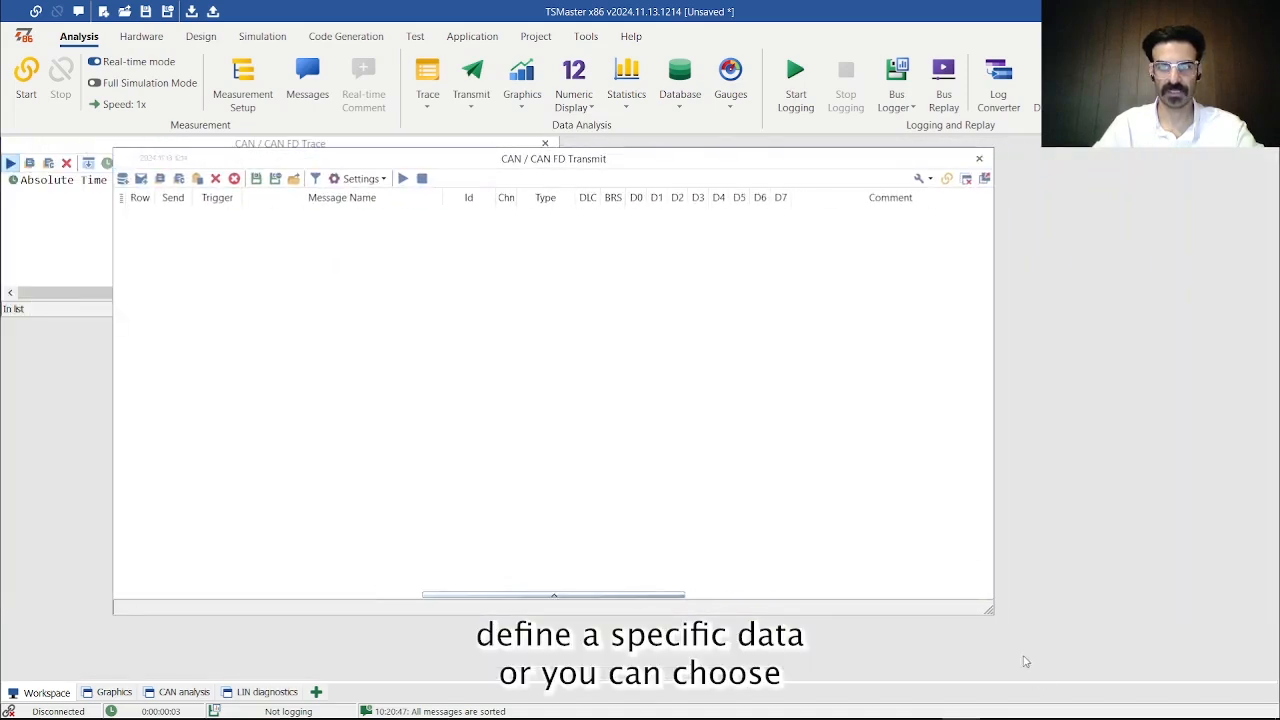
left_click_drag(990, 611, 618, 431)
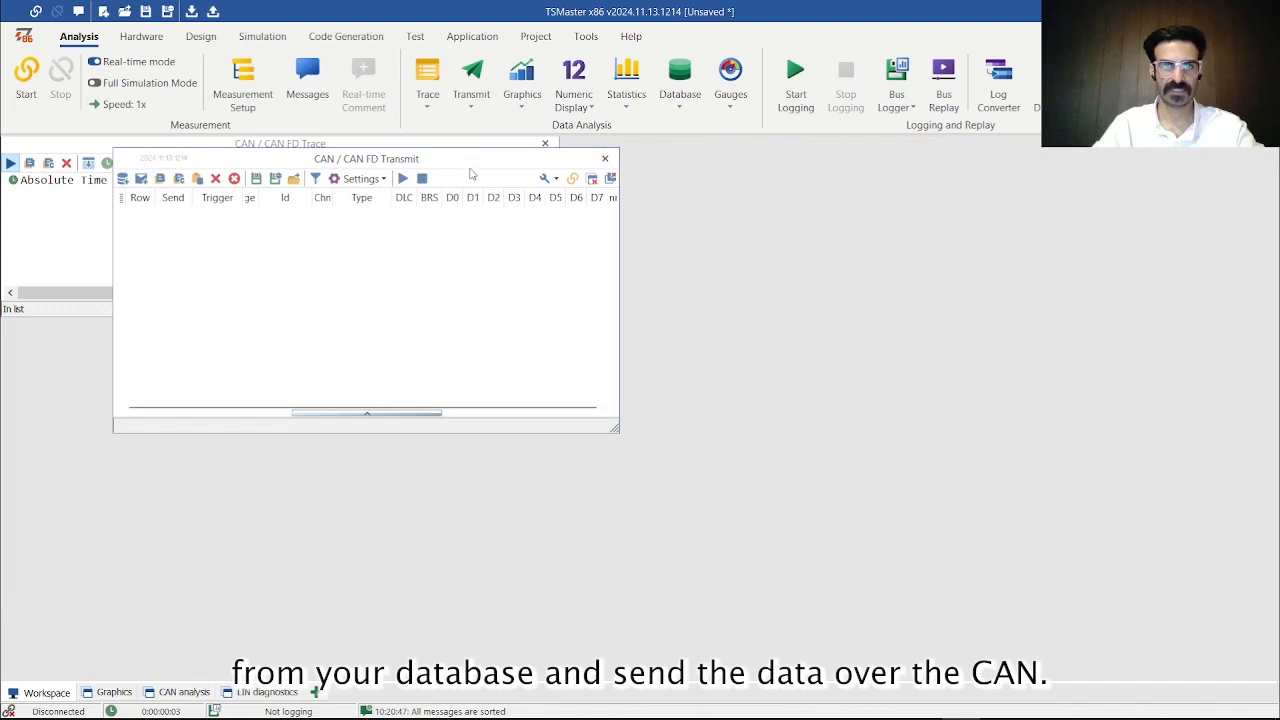
mouse_move(458, 168)
left_mouse_down()
mouse_move(760, 175)
mouse_move(900, 158)
left_mouse_up()
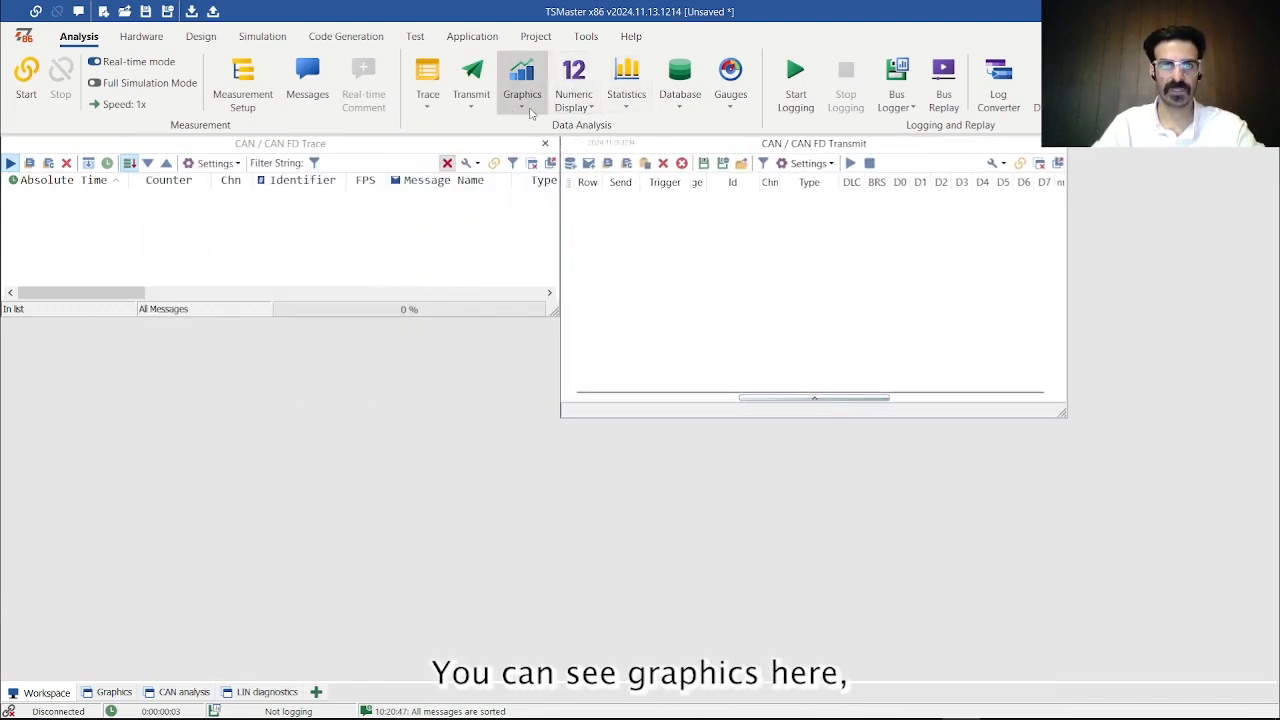
left_click_drag(1061, 413, 1067, 312)
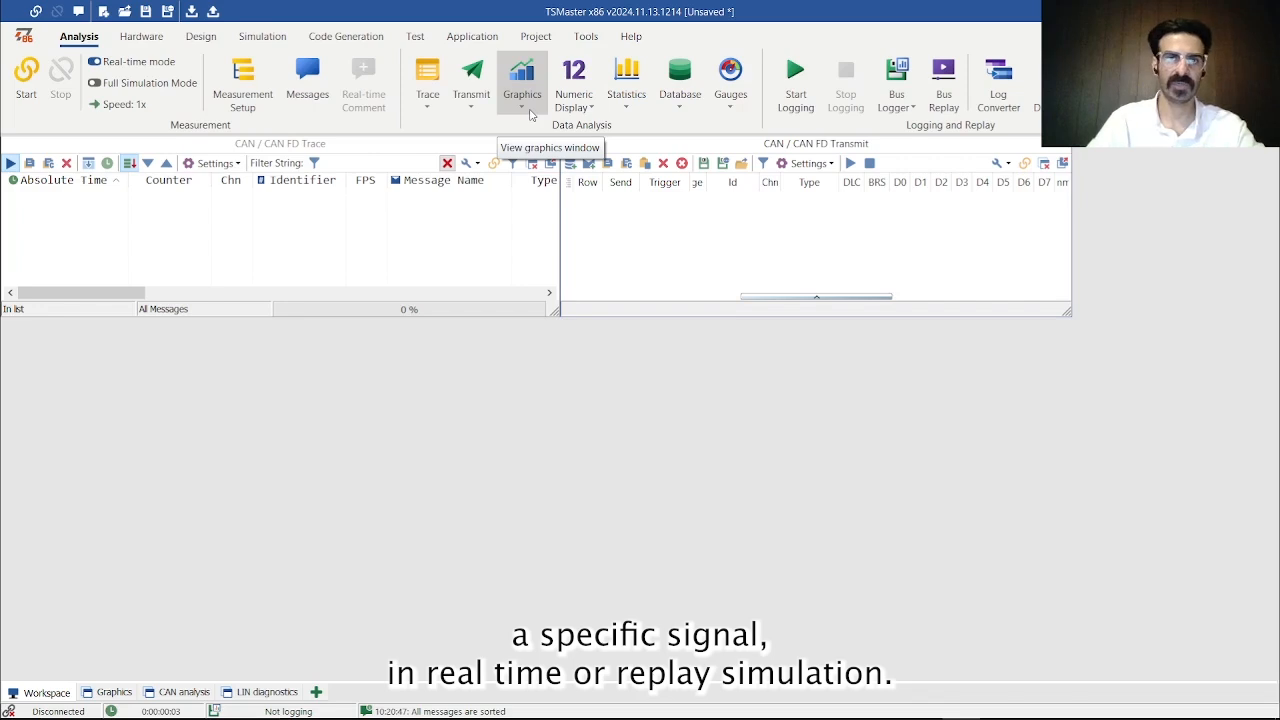
- Show the CAN Database window and place it directly below the Trace window
left_click(678, 100)
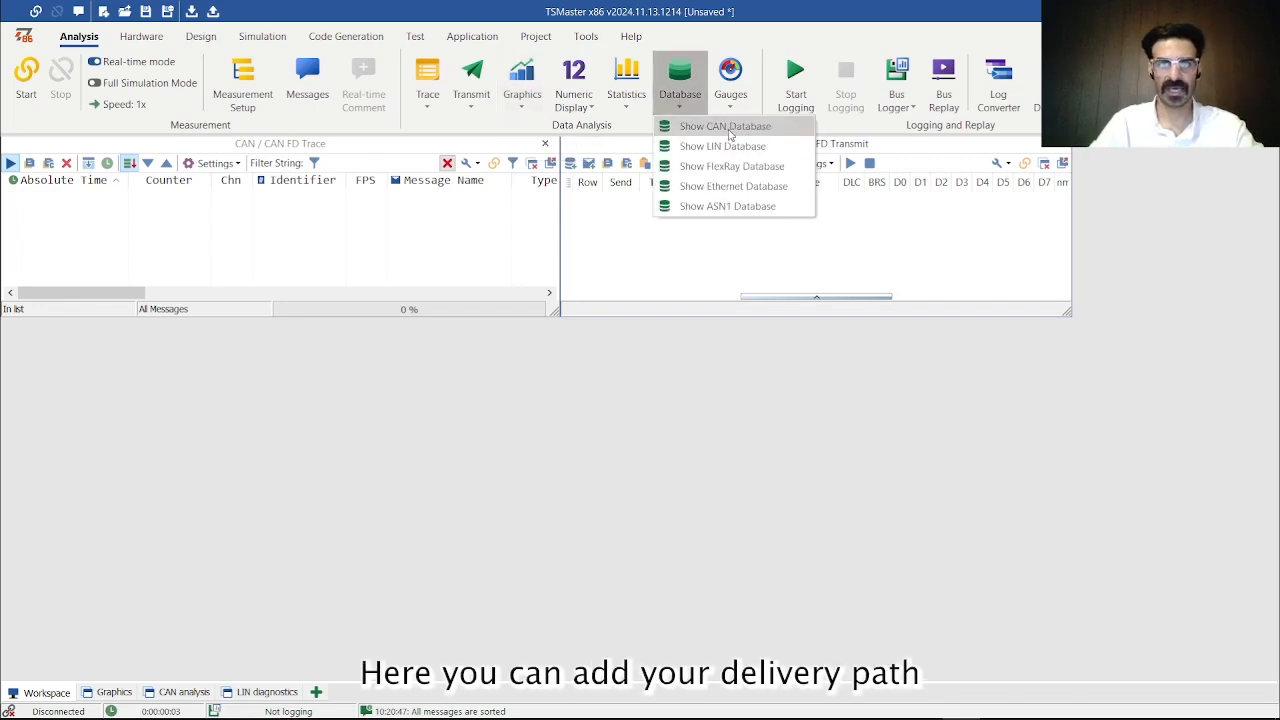
left_click(725, 126)
mouse_move(344, 155)
left_mouse_down()
mouse_move(372, 216)
mouse_move(384, 310)
mouse_move(348, 335)
left_mouse_up()
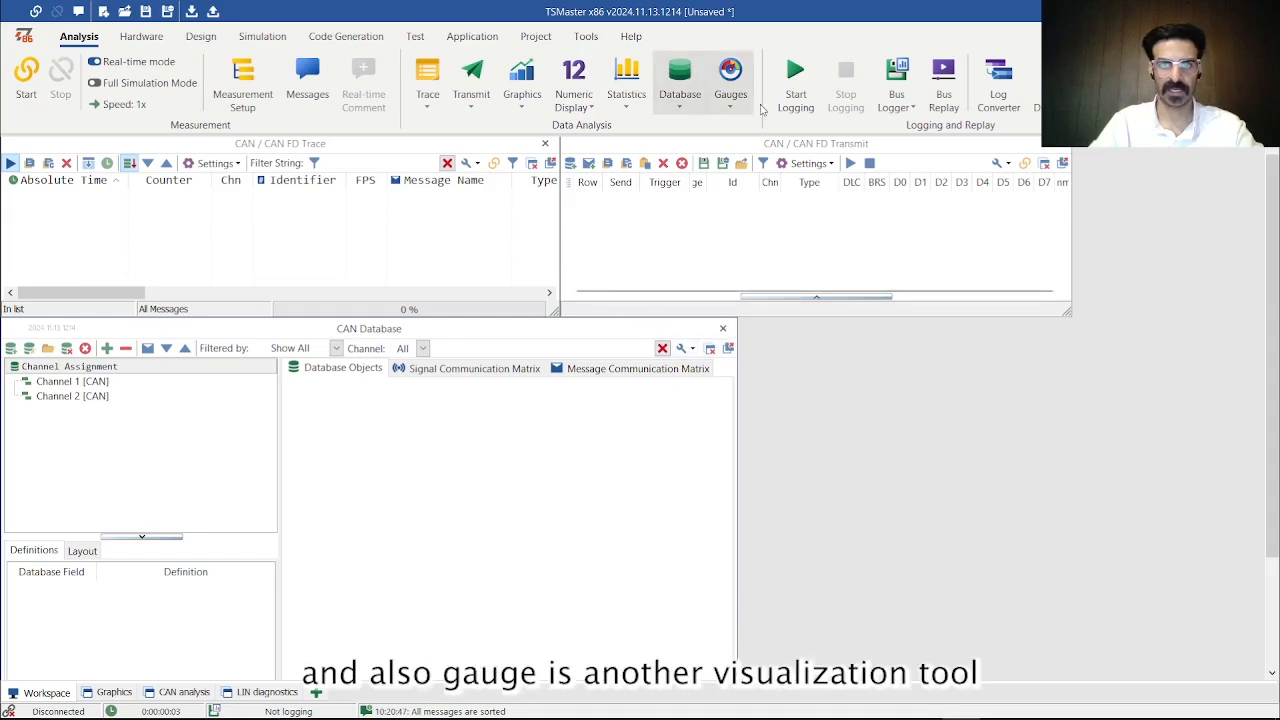
- Add a Meter gauge window and move it beside the CAN Database, overlapping the lower part of the Transmit window
left_click(730, 106)
left_click(723, 125)
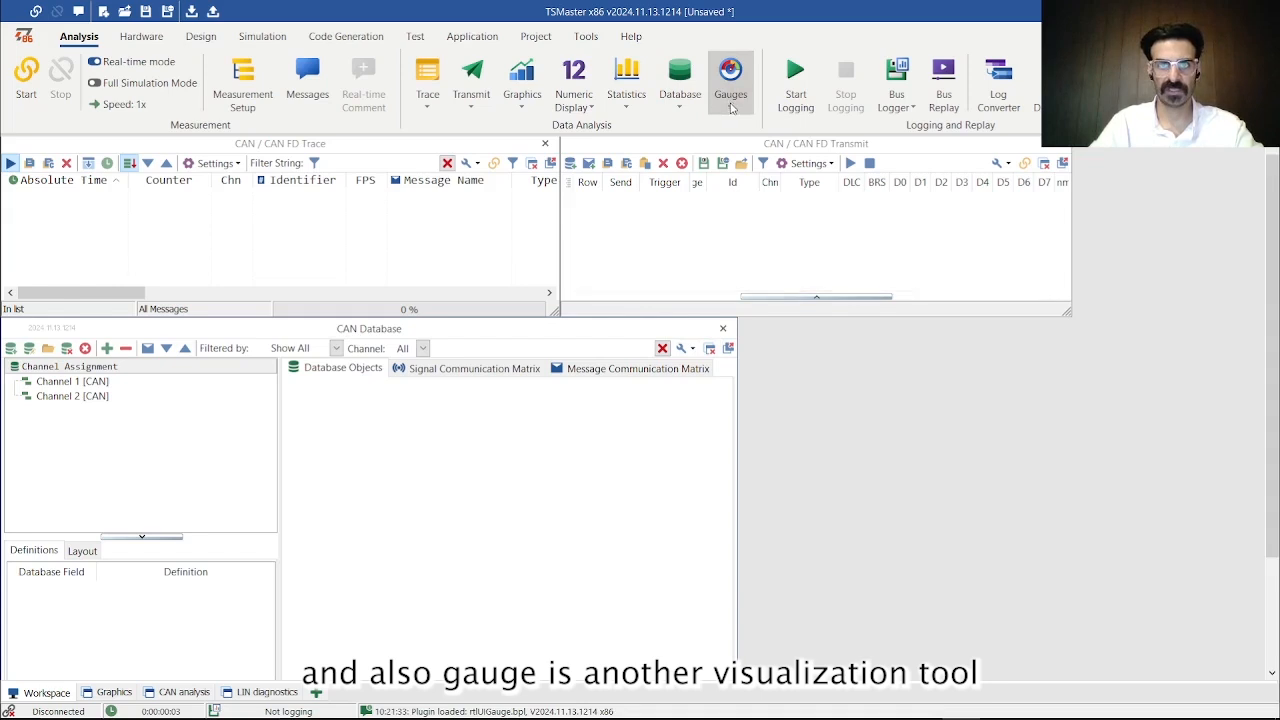
left_click(729, 104)
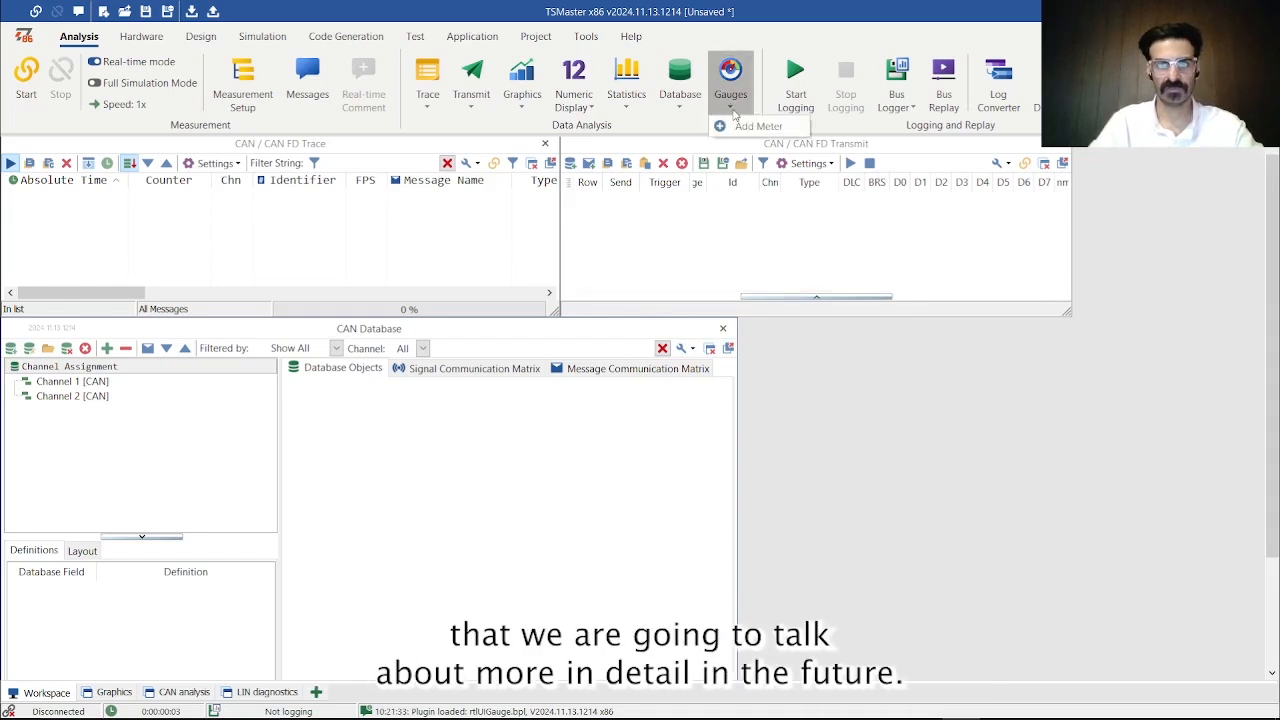
left_click(738, 132)
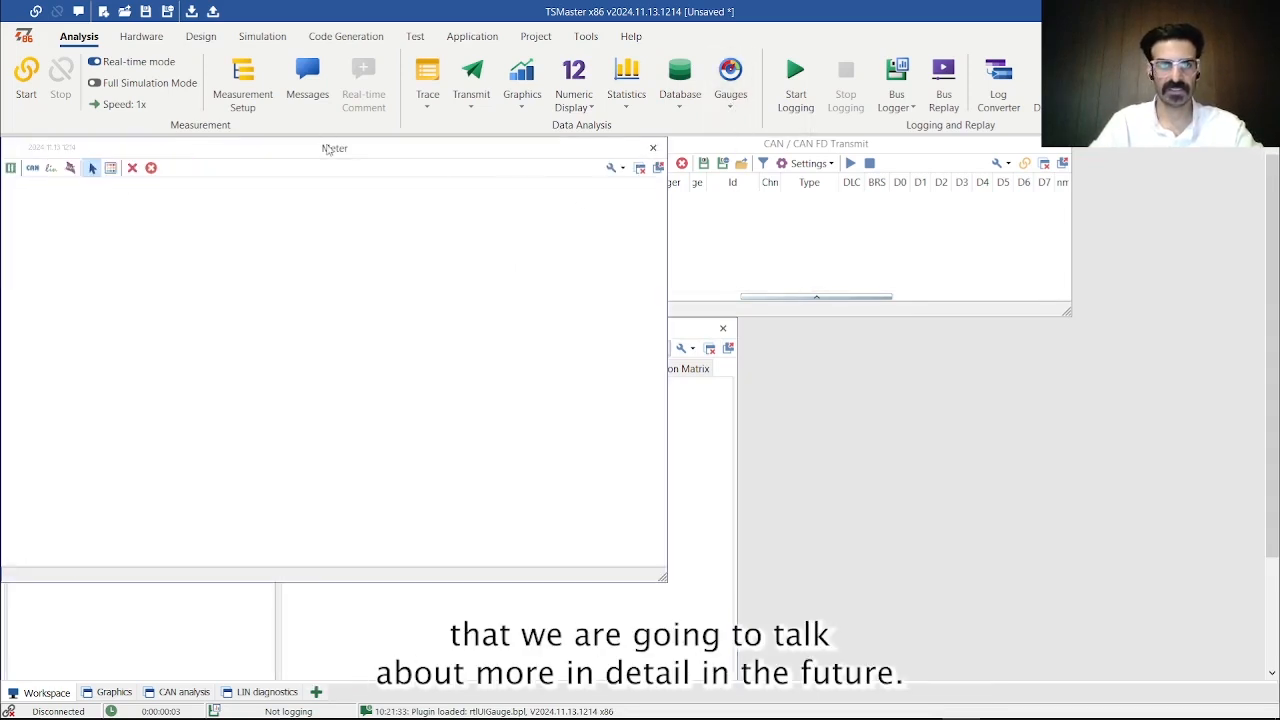
left_click_drag(326, 146, 873, 190)
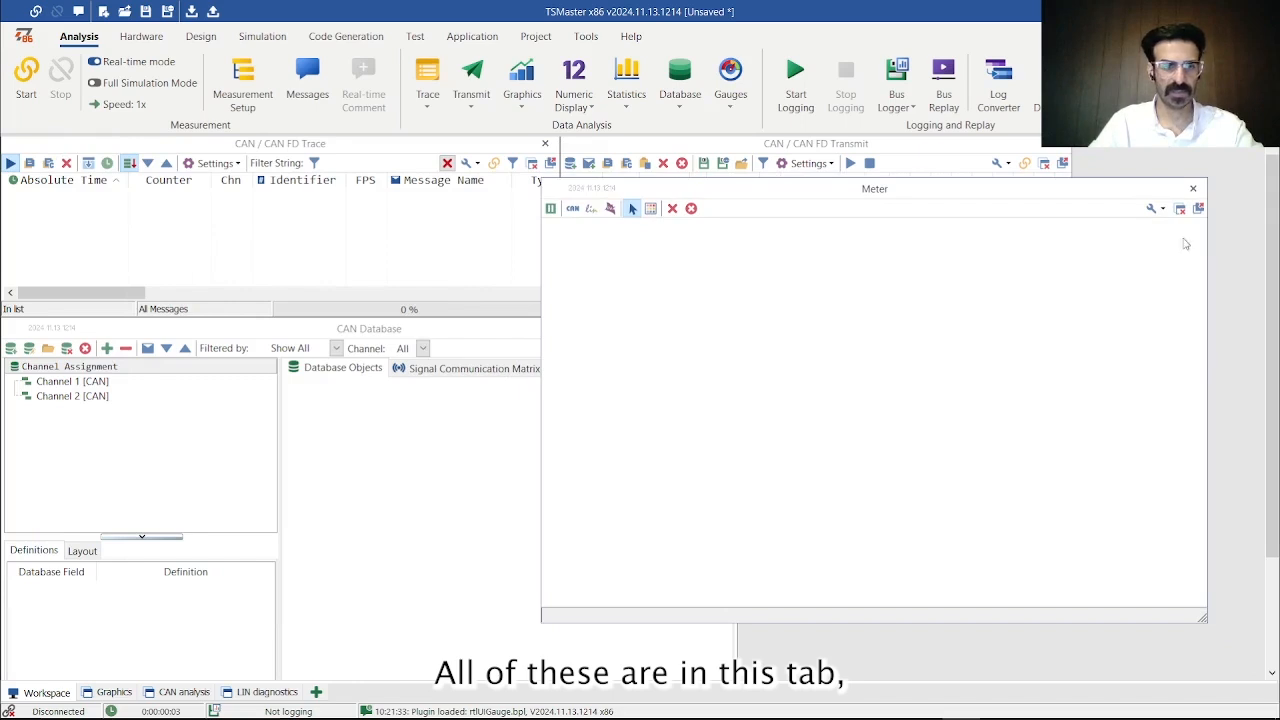
- View the CAN analysis workspace, return to the main Workspace, and move the Meter window clear of the Trace window
left_click(170, 692)
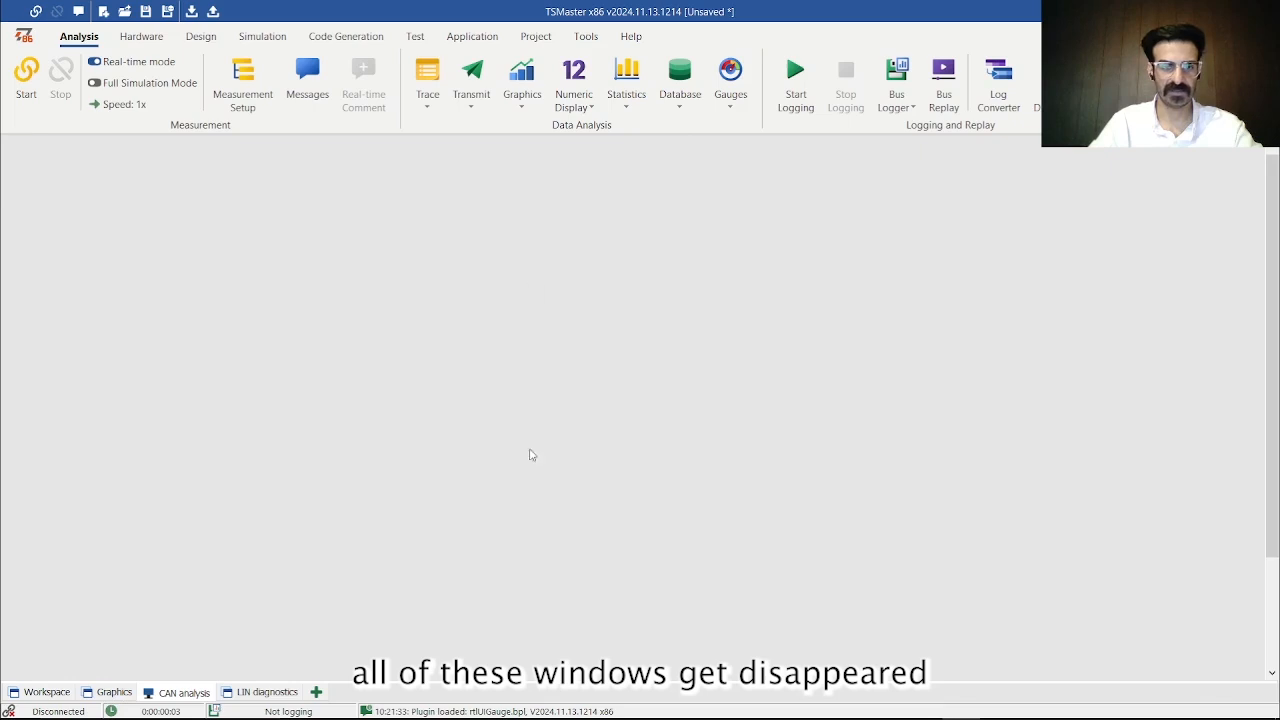
left_click(44, 692)
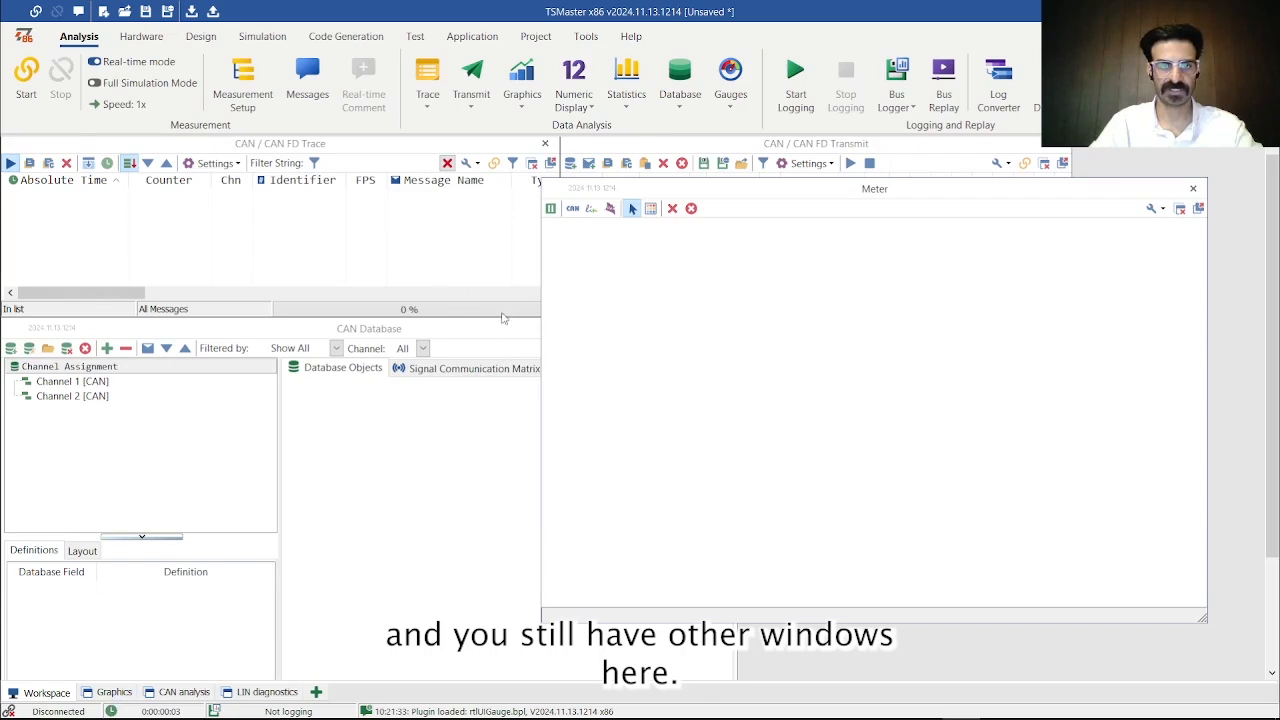
left_click_drag(681, 191, 779, 224)
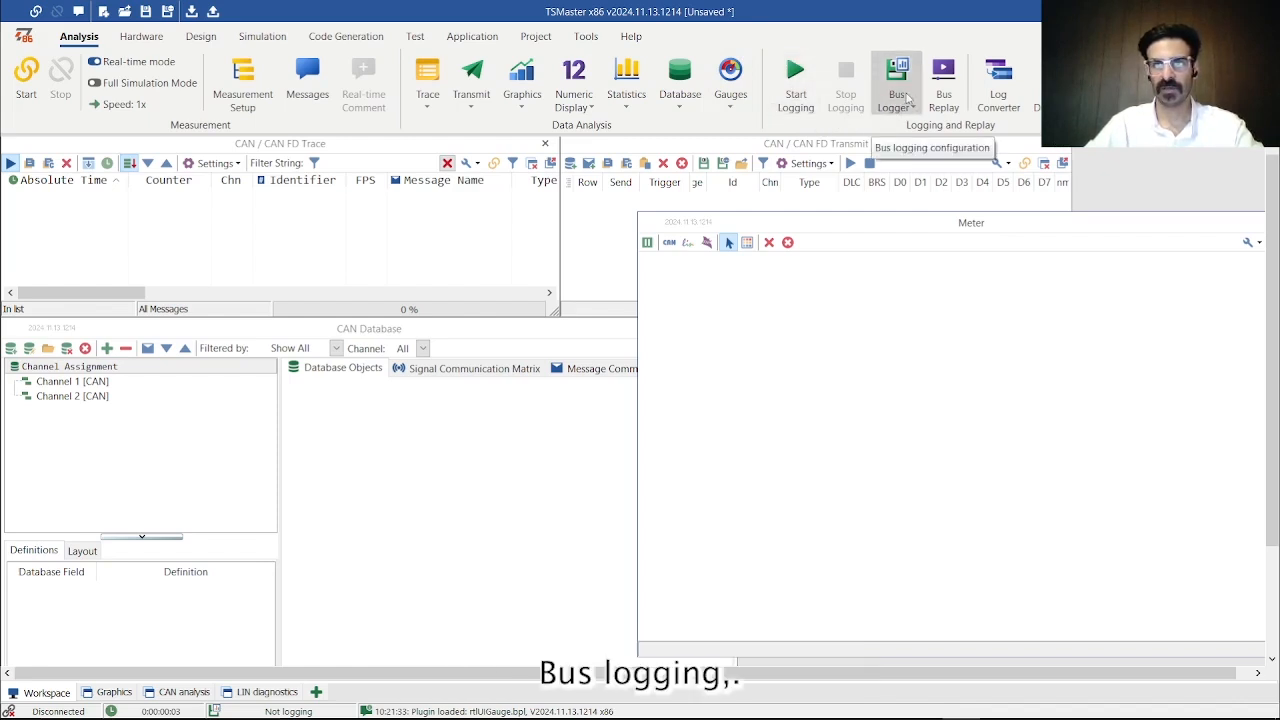
- Show the Bus Logging configuration window, move it over the middle of the workspace to view its settings, and close it
left_click(900, 118)
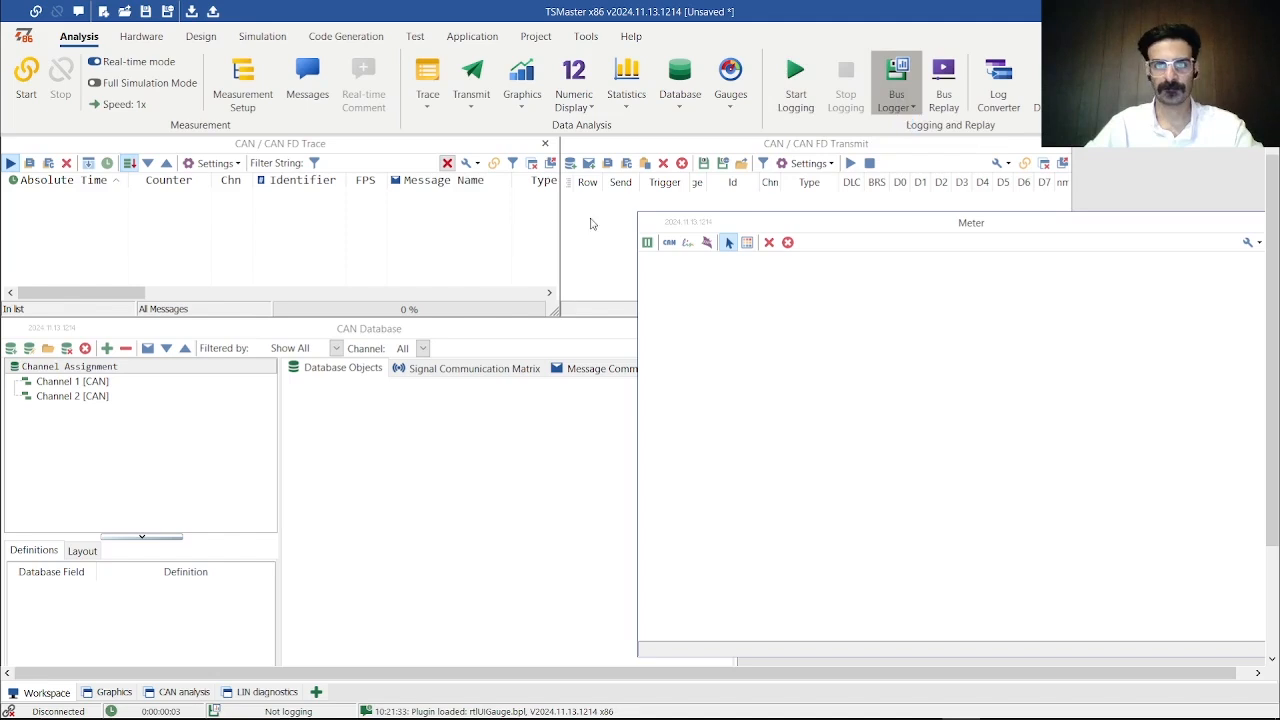
left_click_drag(434, 151, 661, 186)
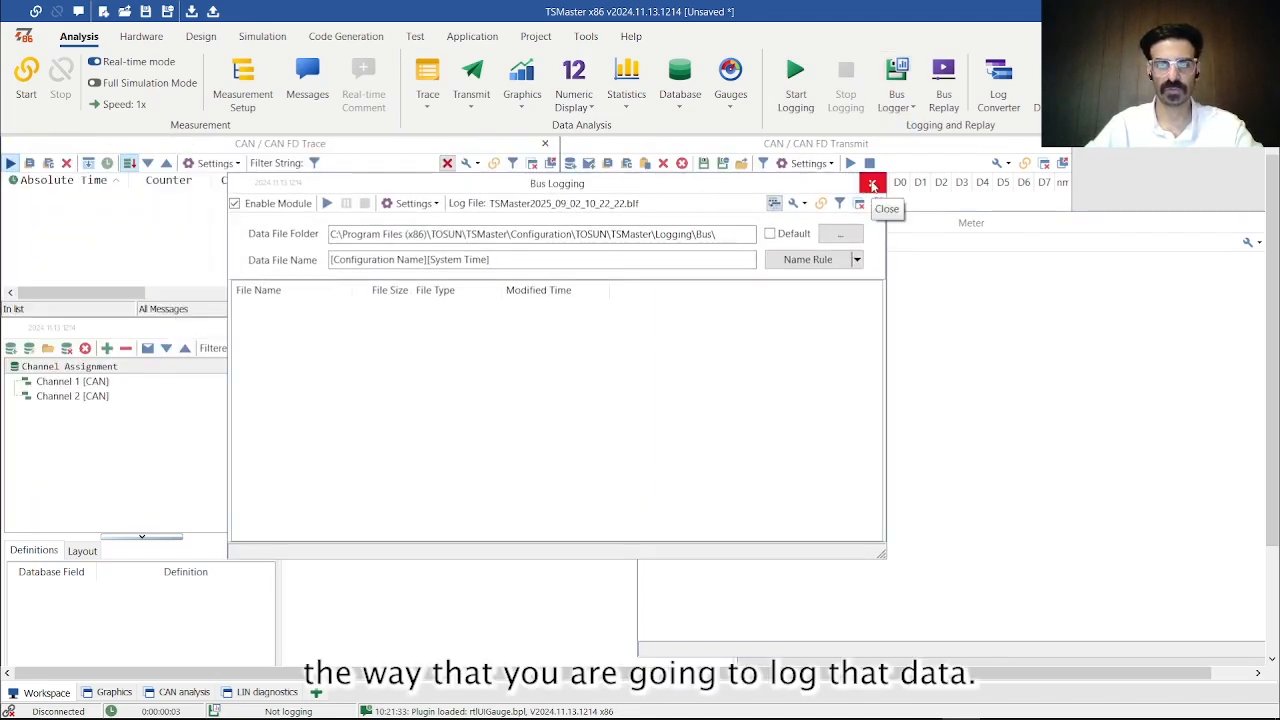
left_click(872, 186)
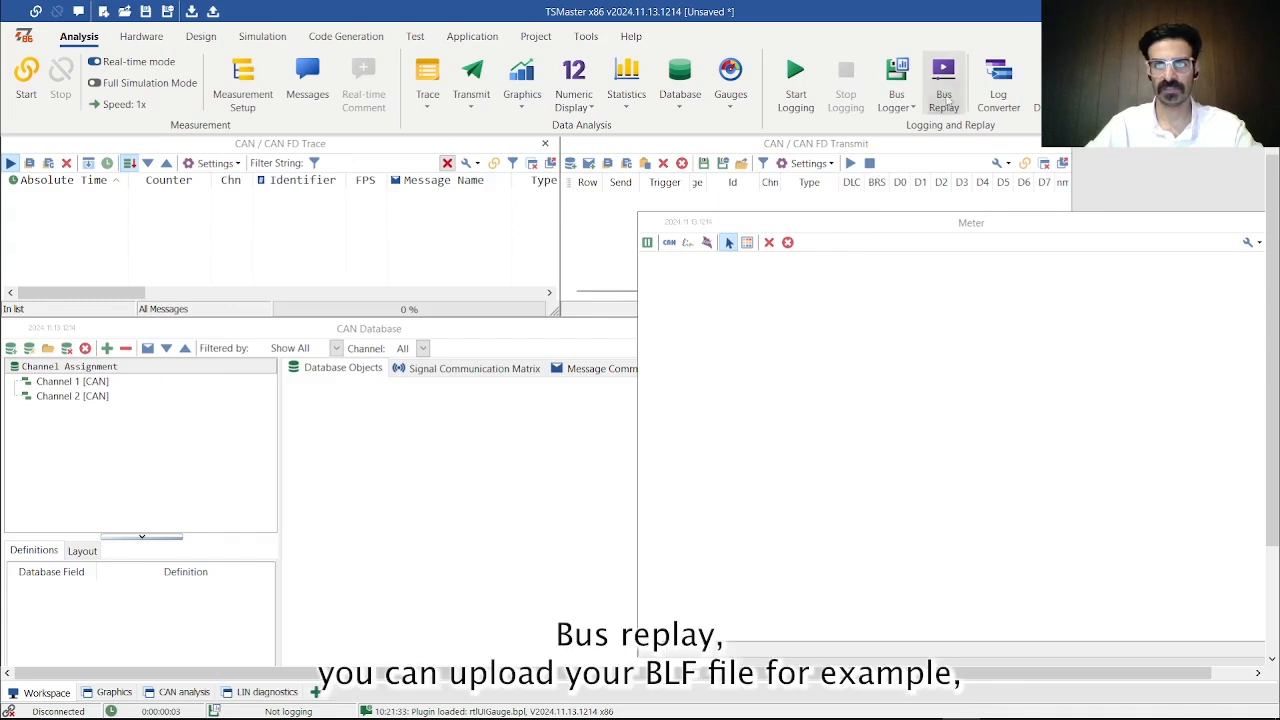
- Show the Bus Playback window, reposition it to view the offline replay options, and close it
left_click(945, 92)
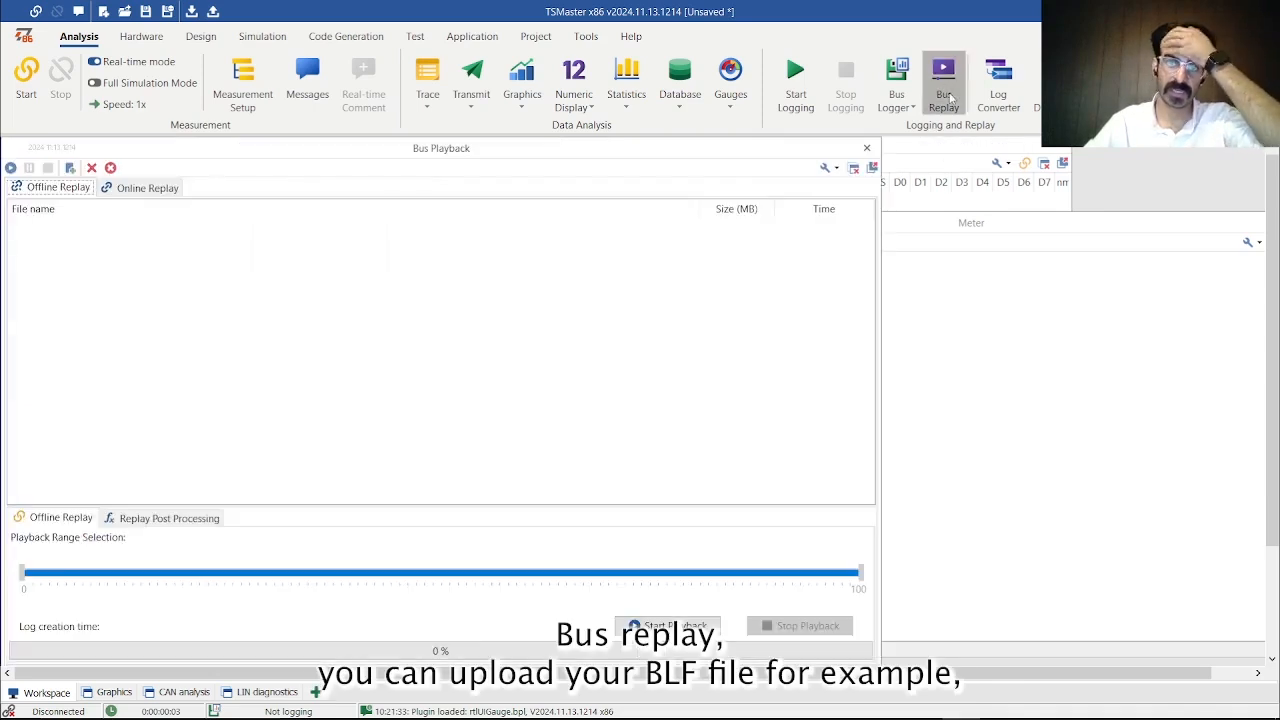
mouse_move(314, 157)
left_mouse_down()
mouse_move(423, 157)
mouse_move(423, 169)
mouse_move(479, 175)
left_mouse_up()
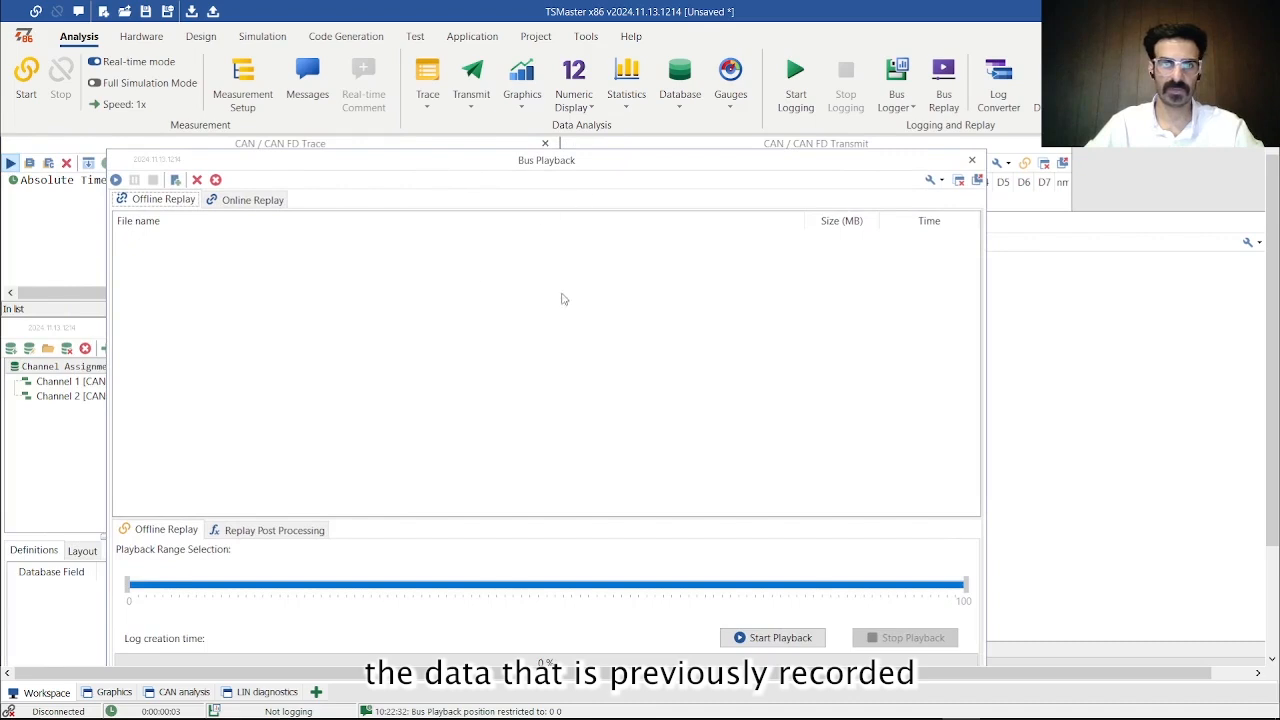
left_click_drag(620, 166, 576, 163)
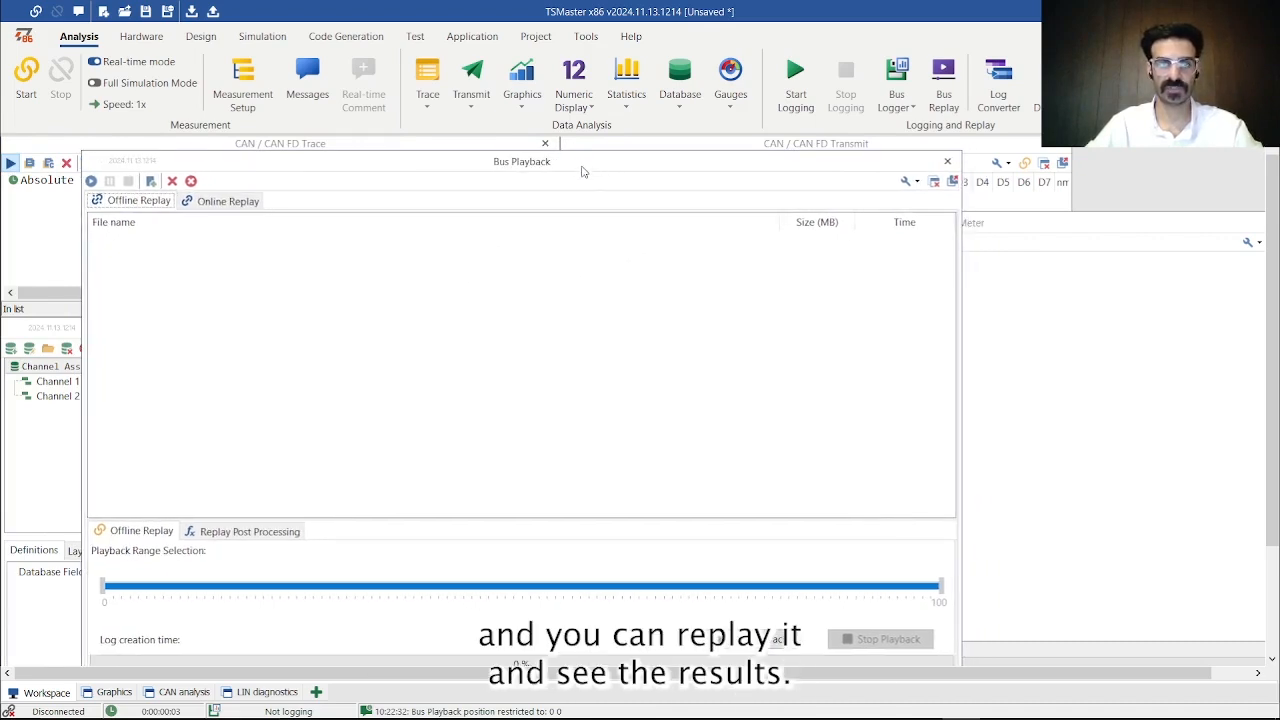
left_click(947, 161)
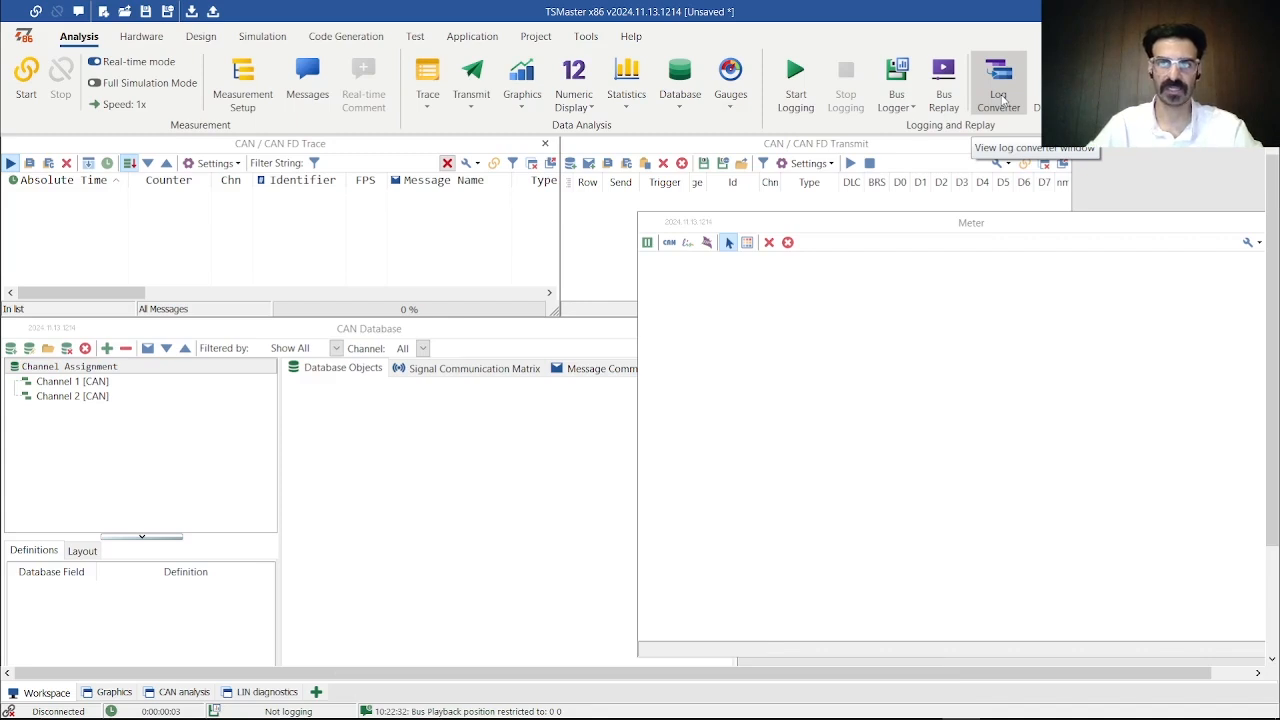
- Open the application channel selection and set the CAN application channel count to 1
left_click(141, 36)
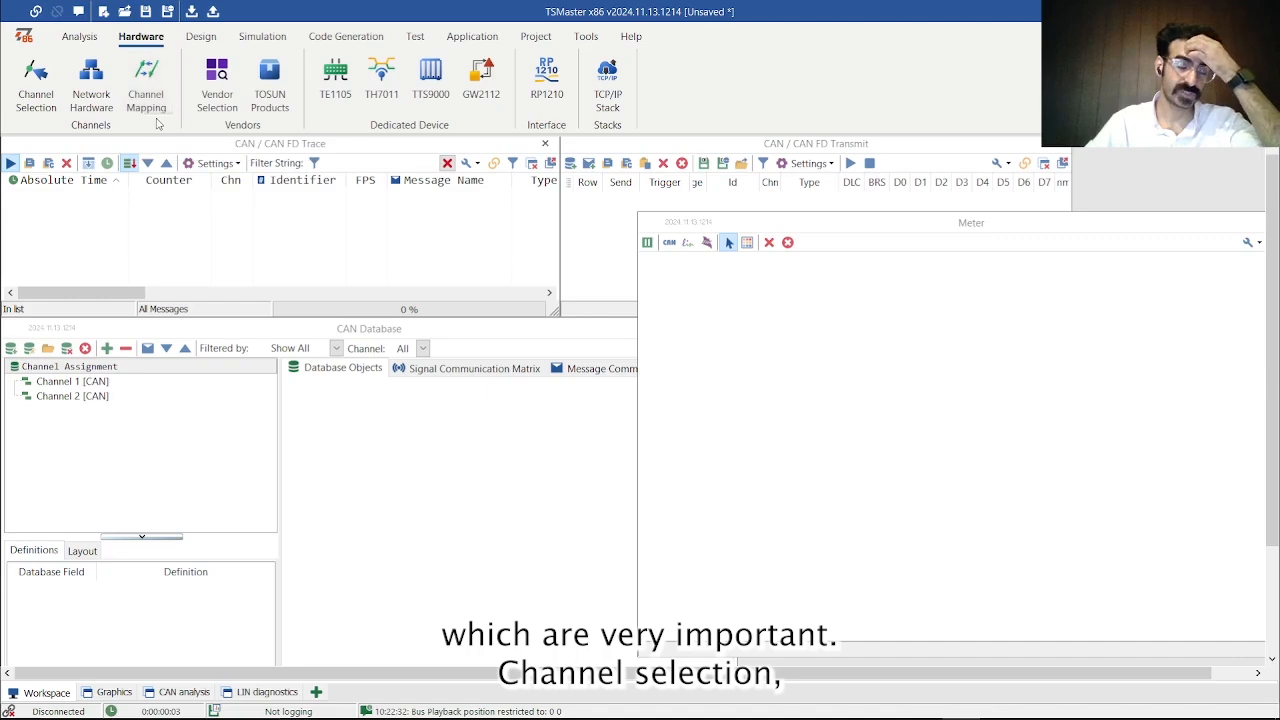
left_click(46, 101)
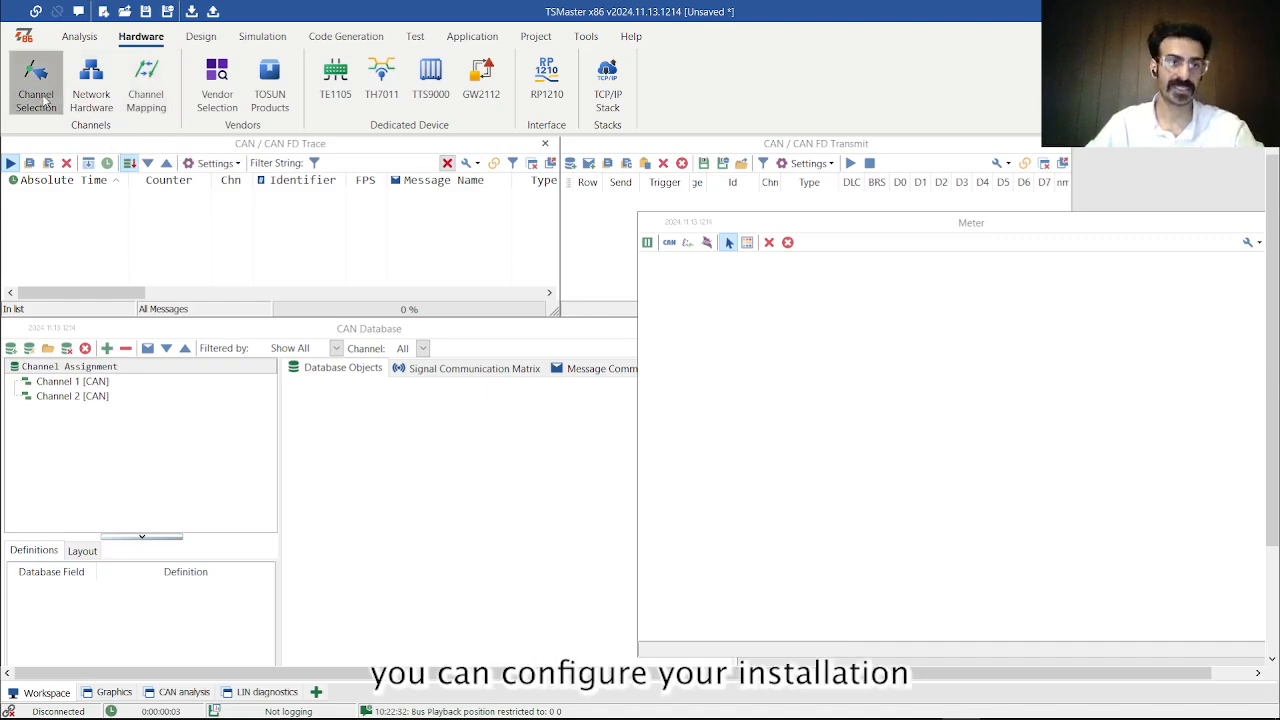
mouse_move(685, 209)
left_mouse_down()
mouse_move(365, 133)
mouse_move(495, 221)
left_mouse_up()
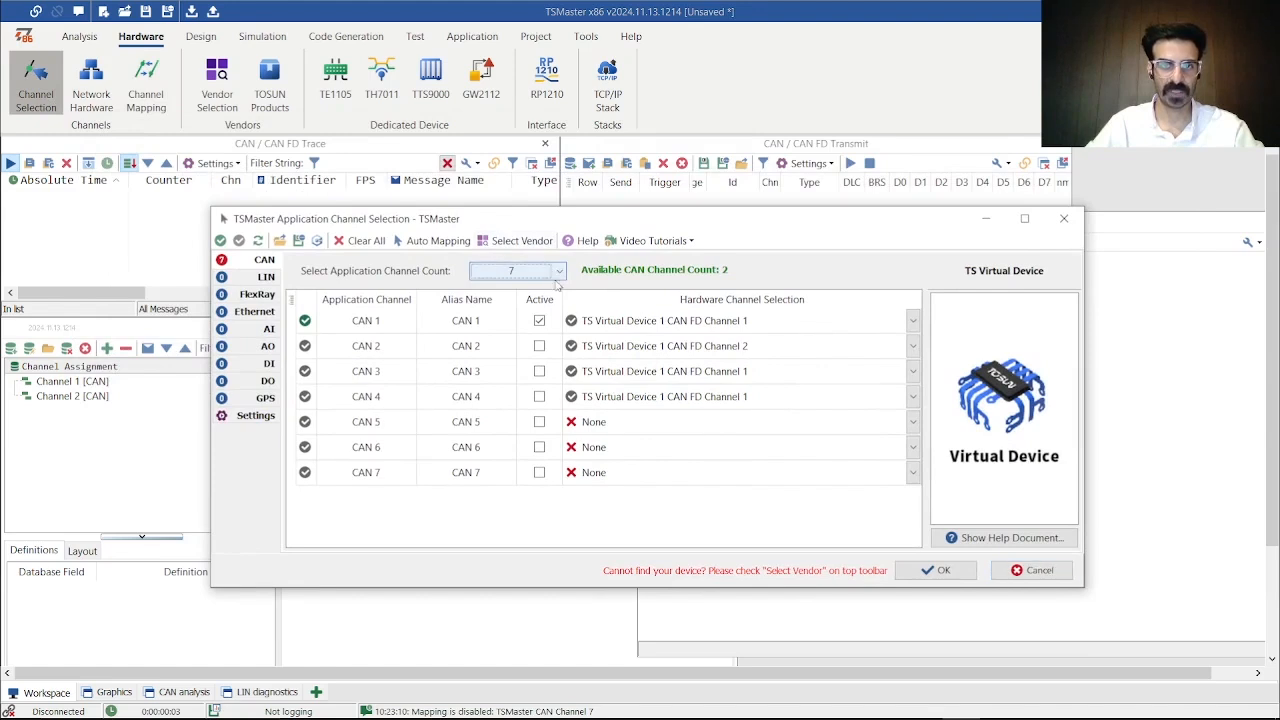
left_click(556, 271)
left_click(514, 288)
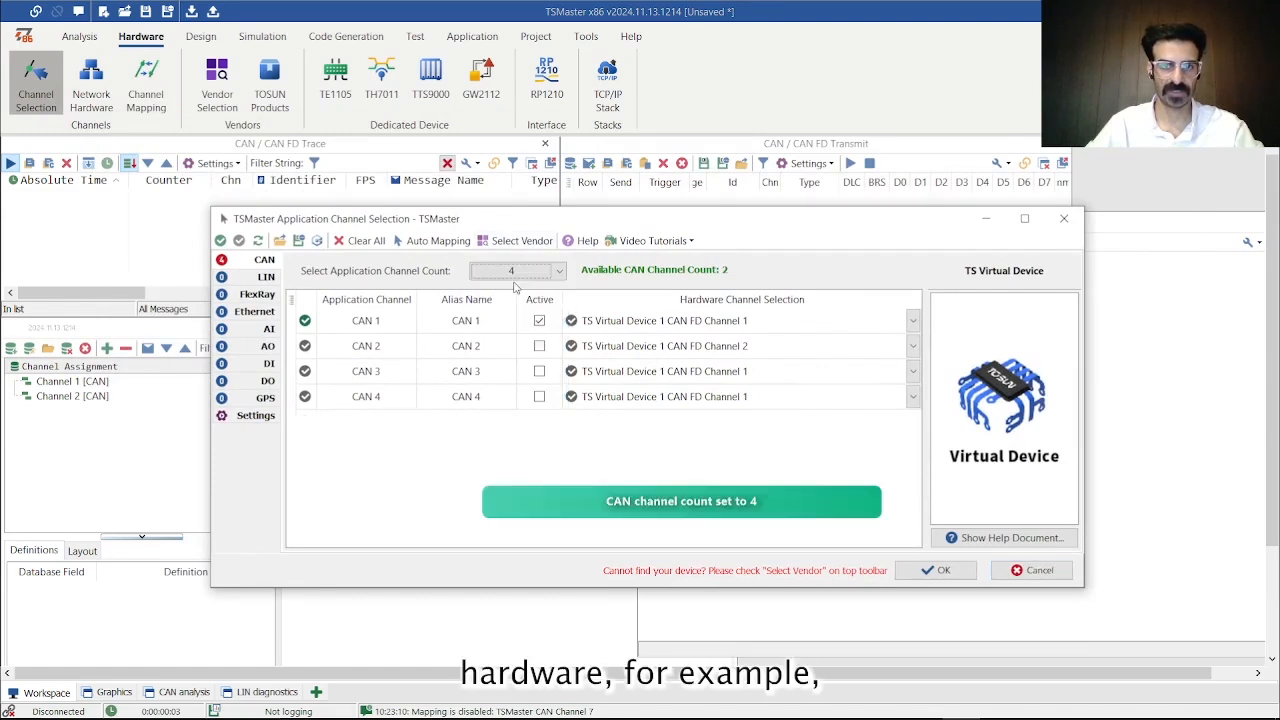
left_click(517, 271)
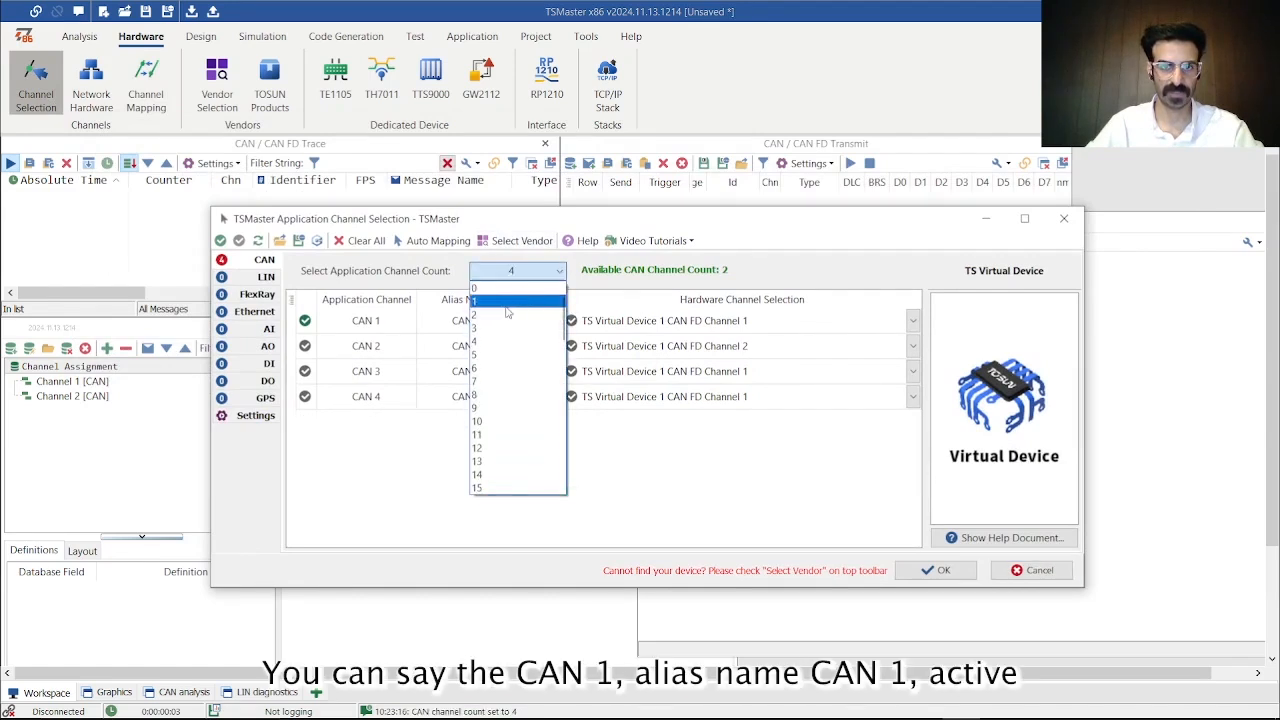
left_click(517, 301)
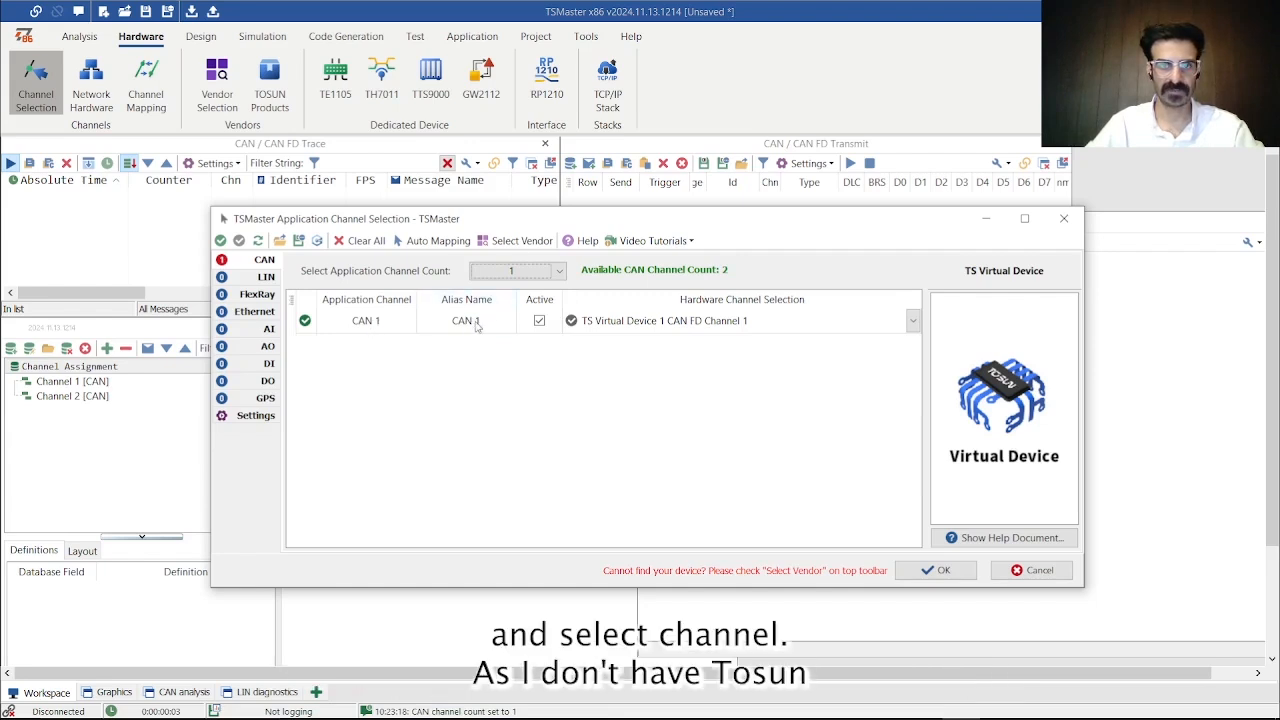
- Assign TS Virtual Device 1 CAN FD Channel 2 as the hardware channel for CAN 1 and accept the channel selection
left_click(638, 325)
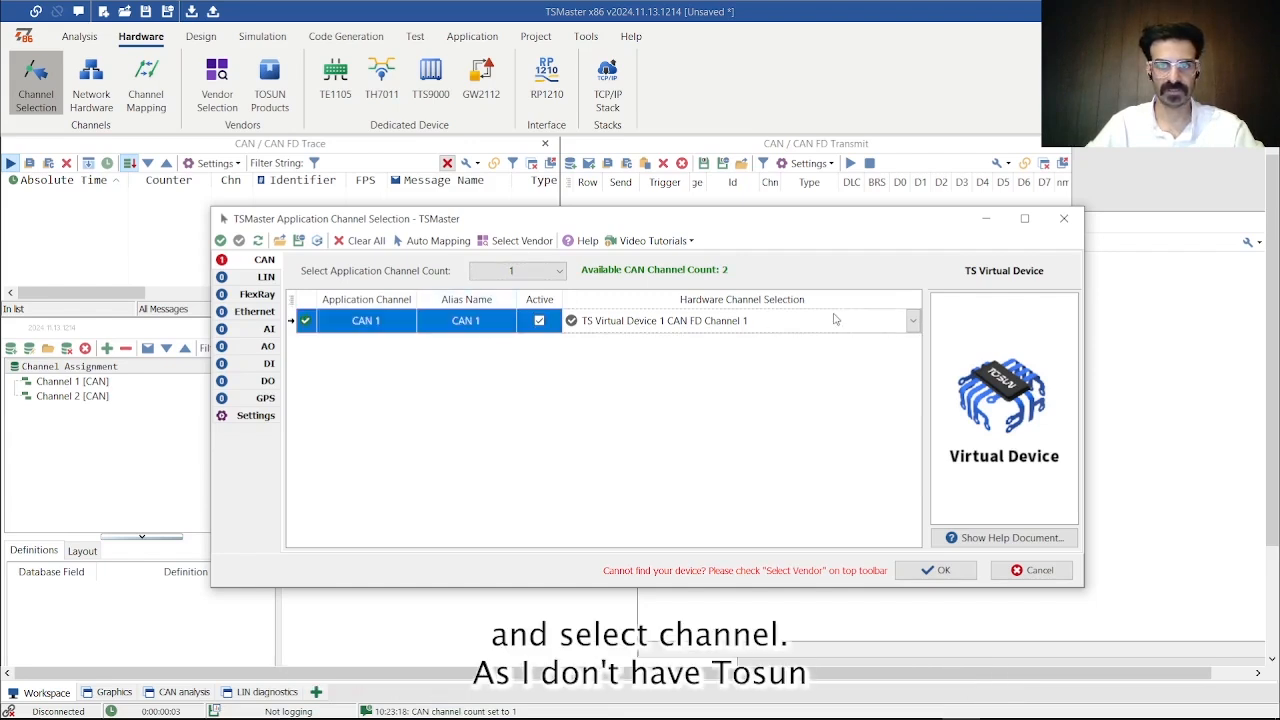
left_click(912, 320)
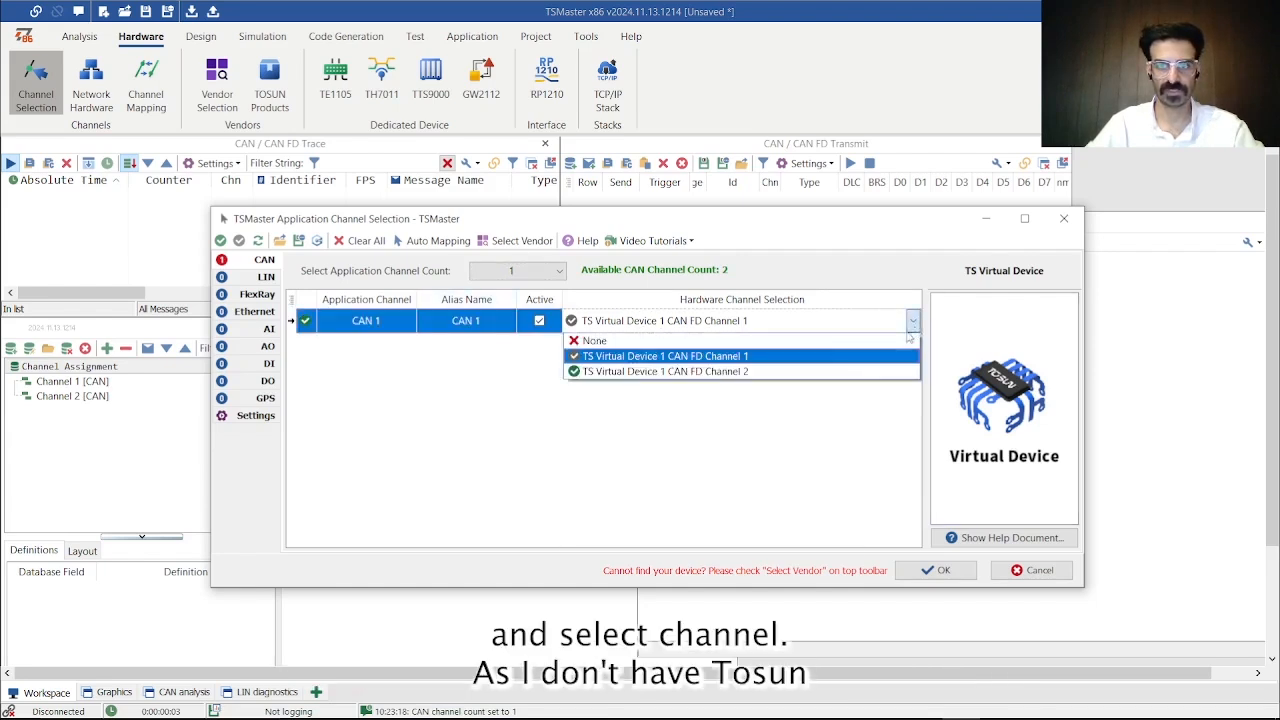
left_click(687, 412)
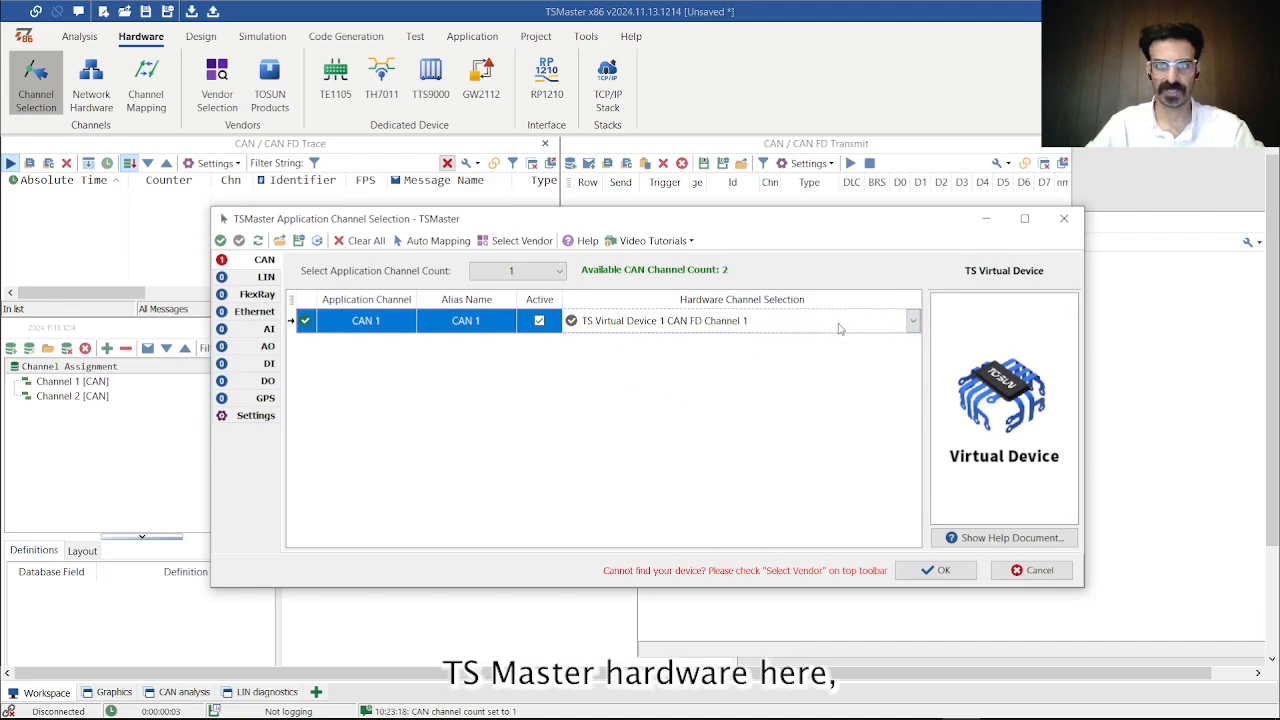
left_click(912, 320)
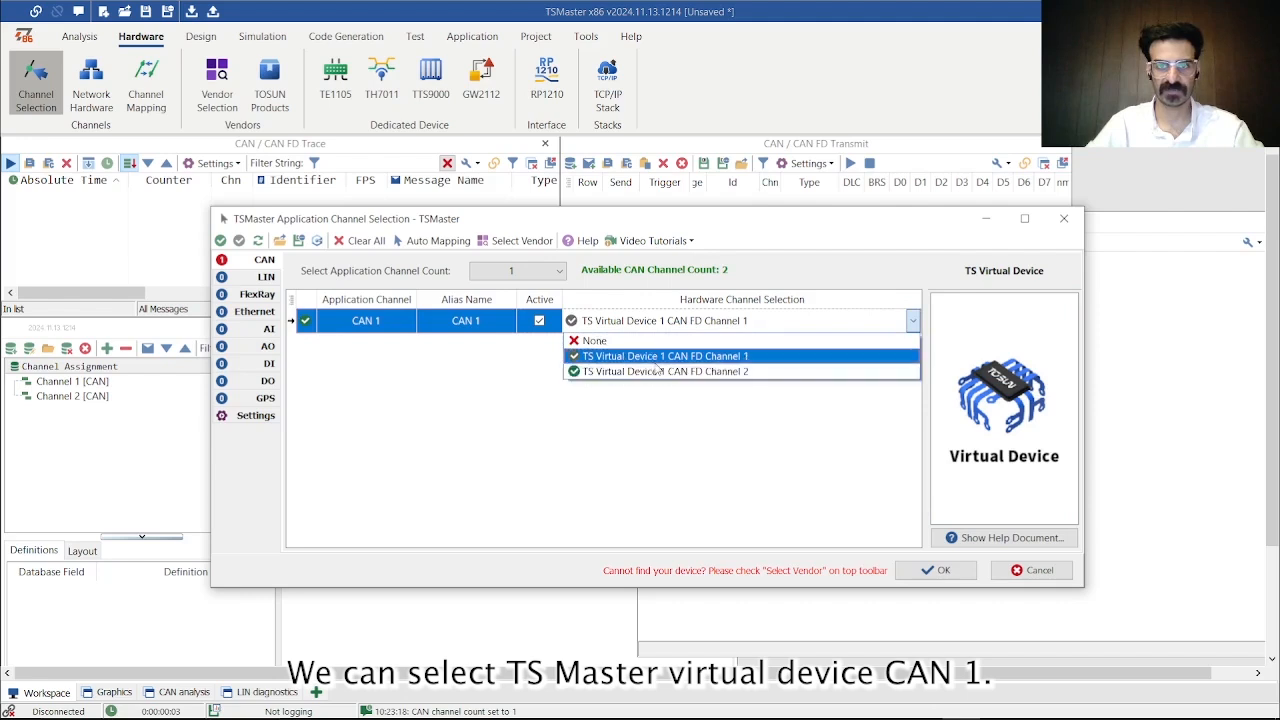
left_click(624, 371)
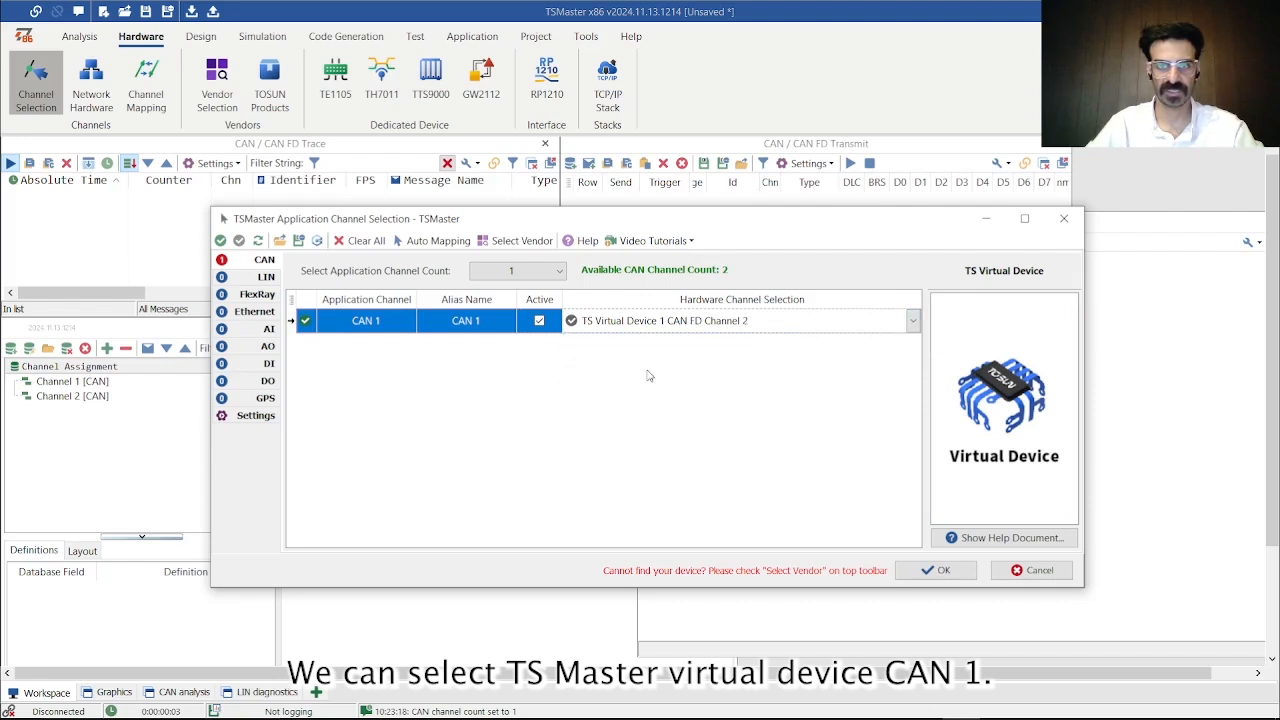
left_click(942, 571)
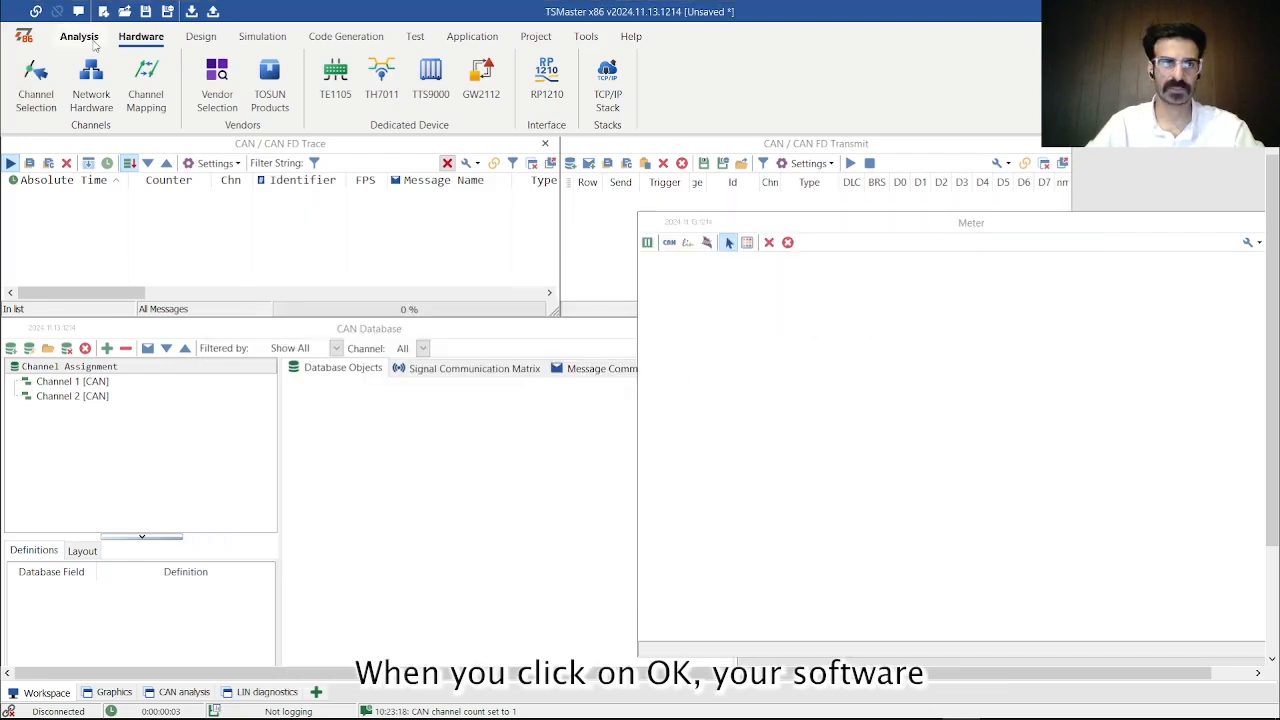
- Show the TS Channel Mapping window to view the system hardware and application tree, and close it
left_click(86, 40)
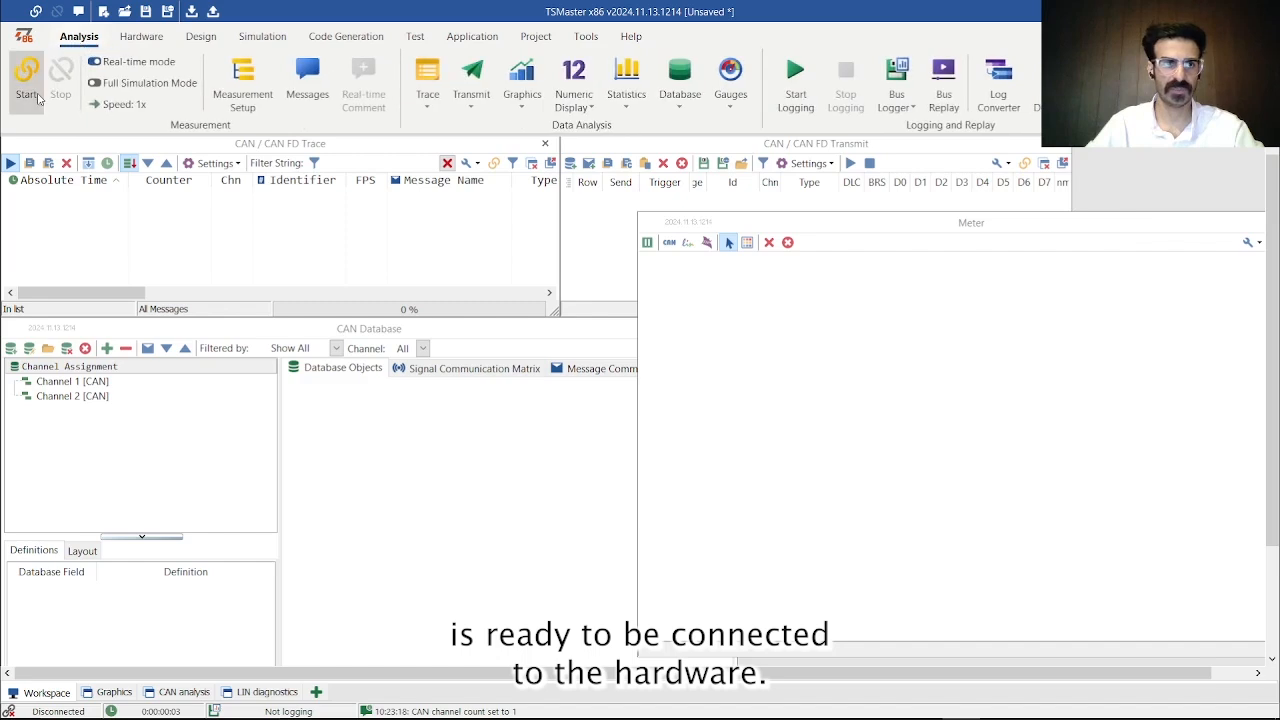
left_click(141, 36)
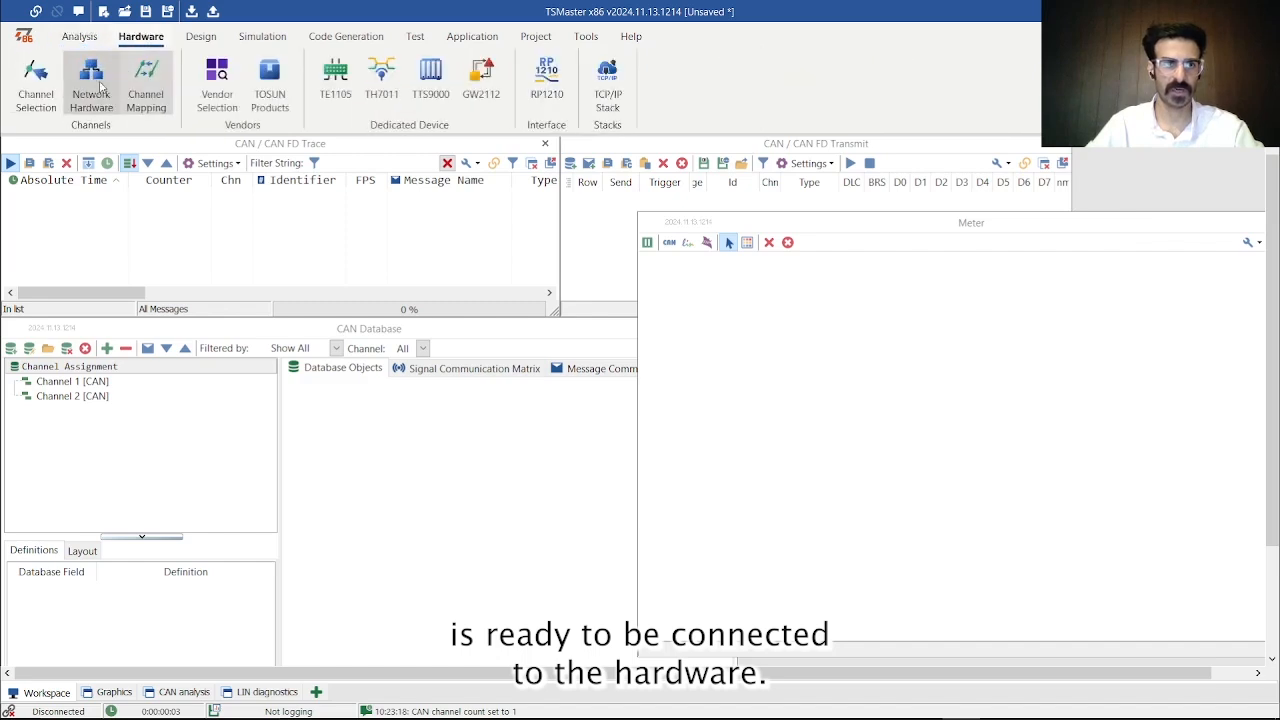
left_click(168, 100)
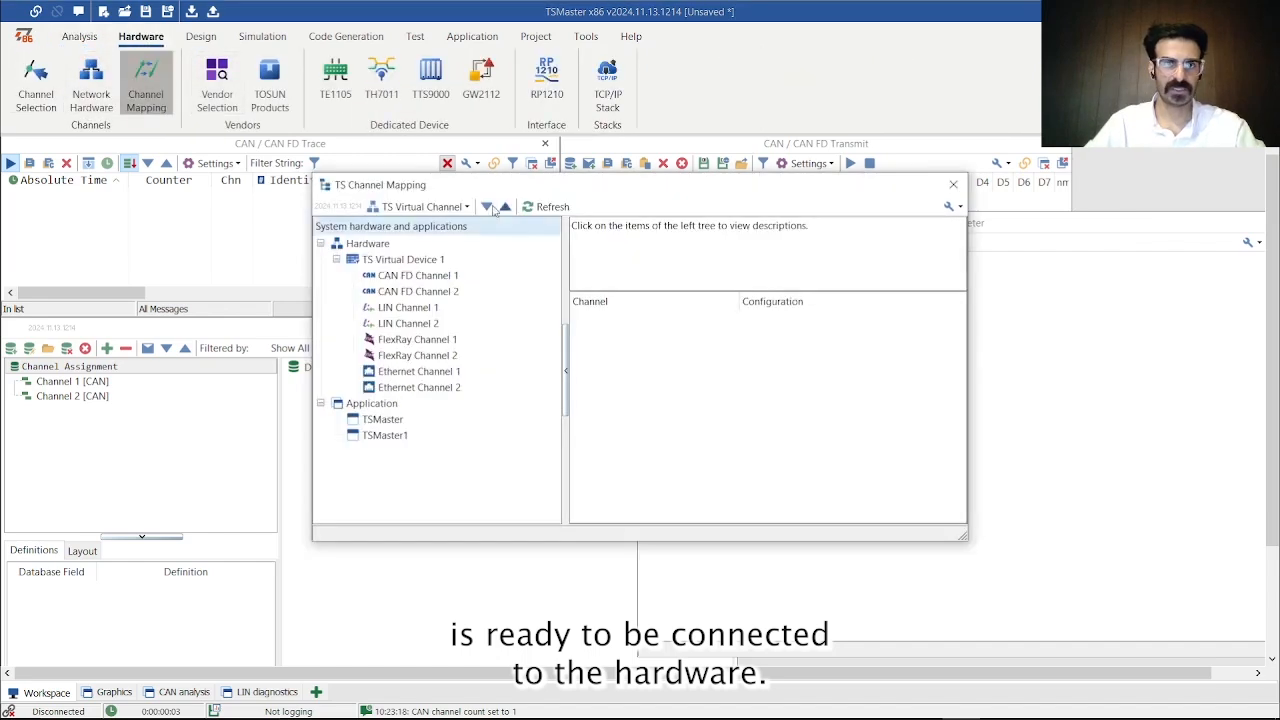
left_click(953, 187)
- Open the network hardware configuration, view the general Configuration page and the CAN 1 channel settings, and close it
left_click(91, 95)
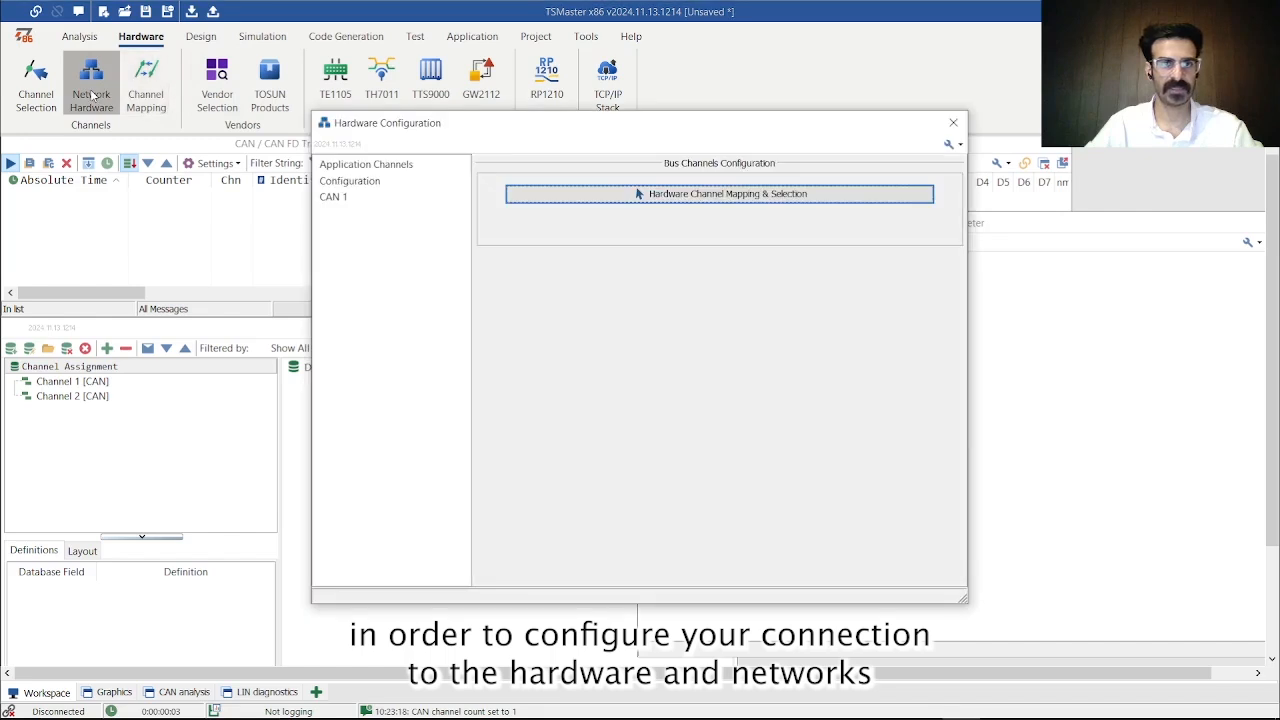
left_click(333, 196)
left_click(349, 181)
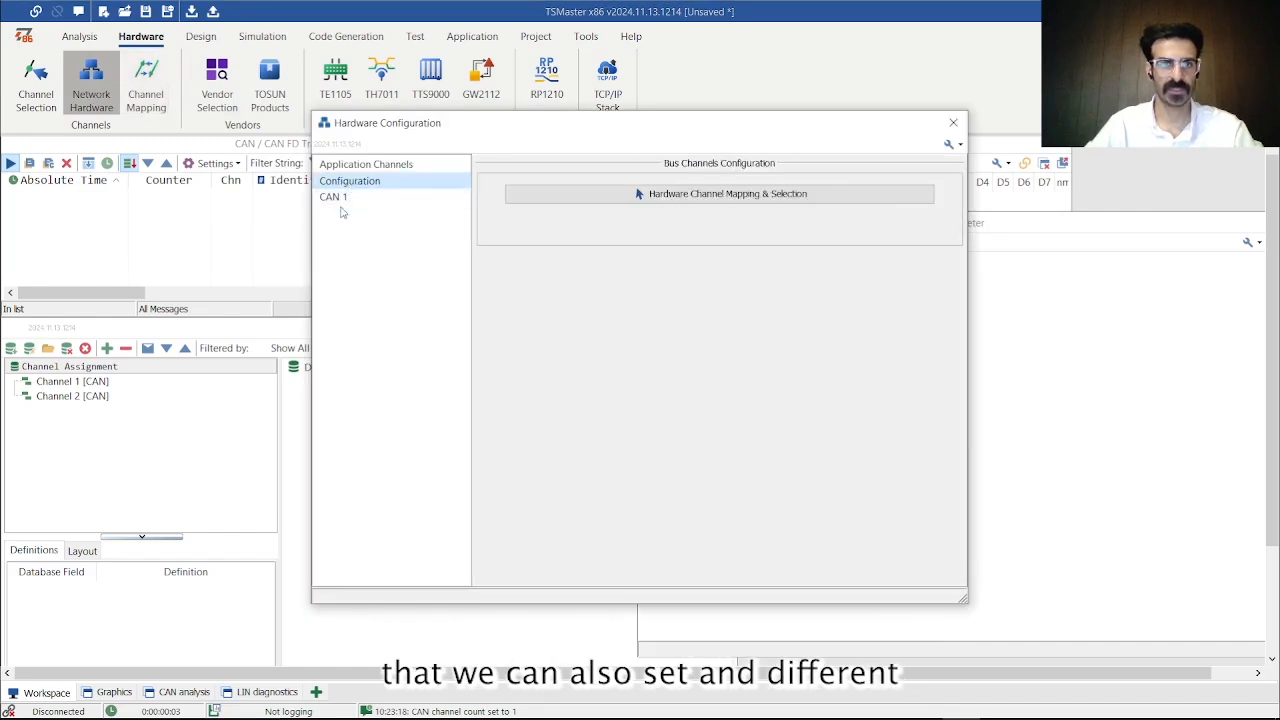
left_click(336, 198)
left_click(961, 144)
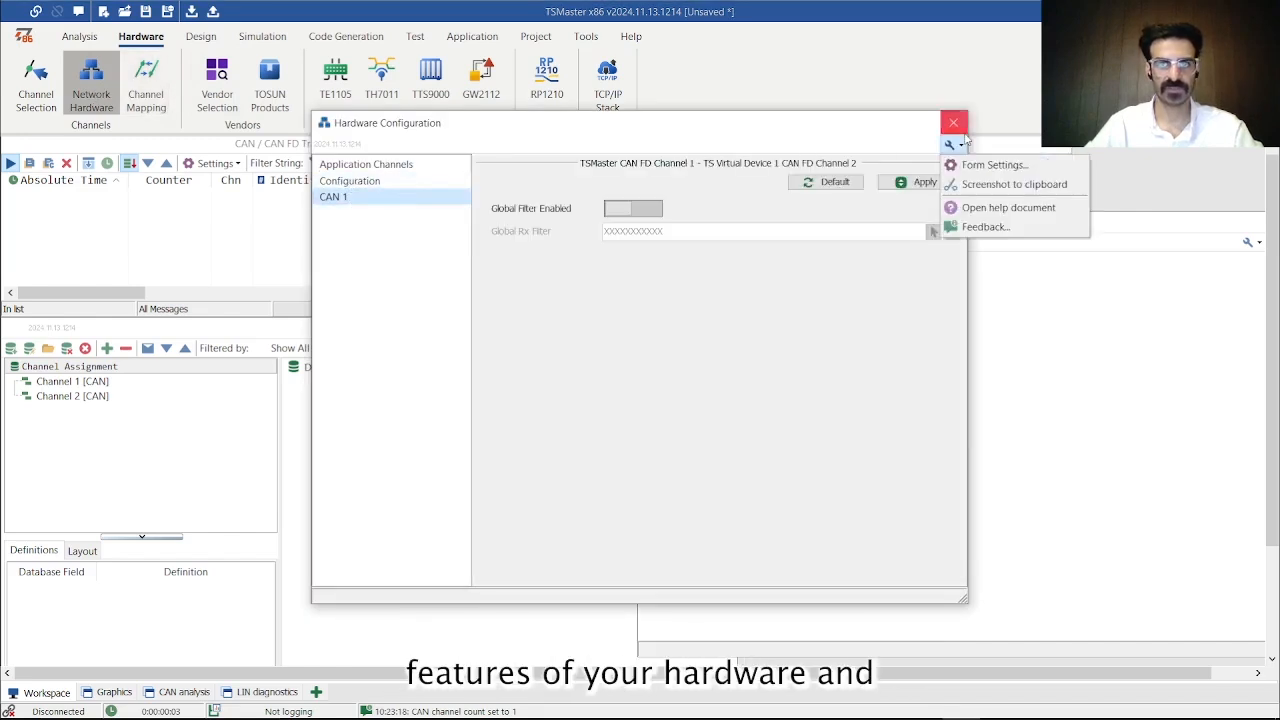
left_click(960, 127)
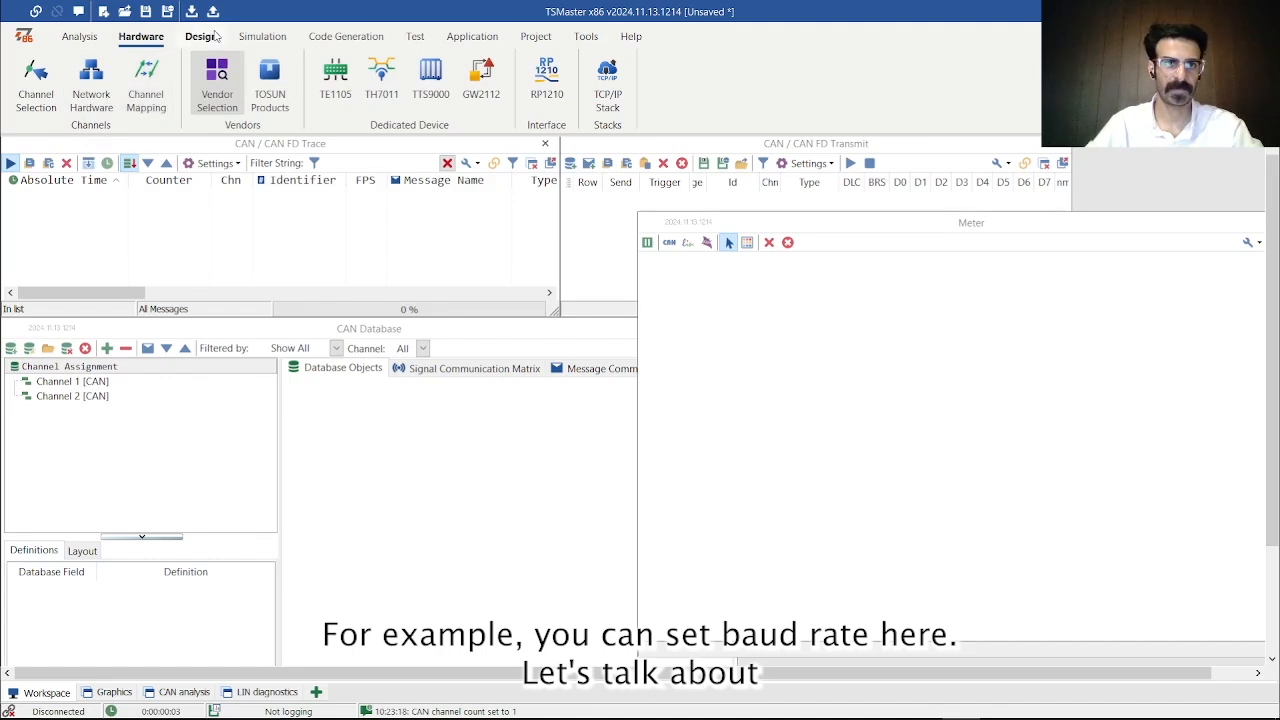
- Arrange the open workspace windows with Tile Horizontally
left_click(535, 36)
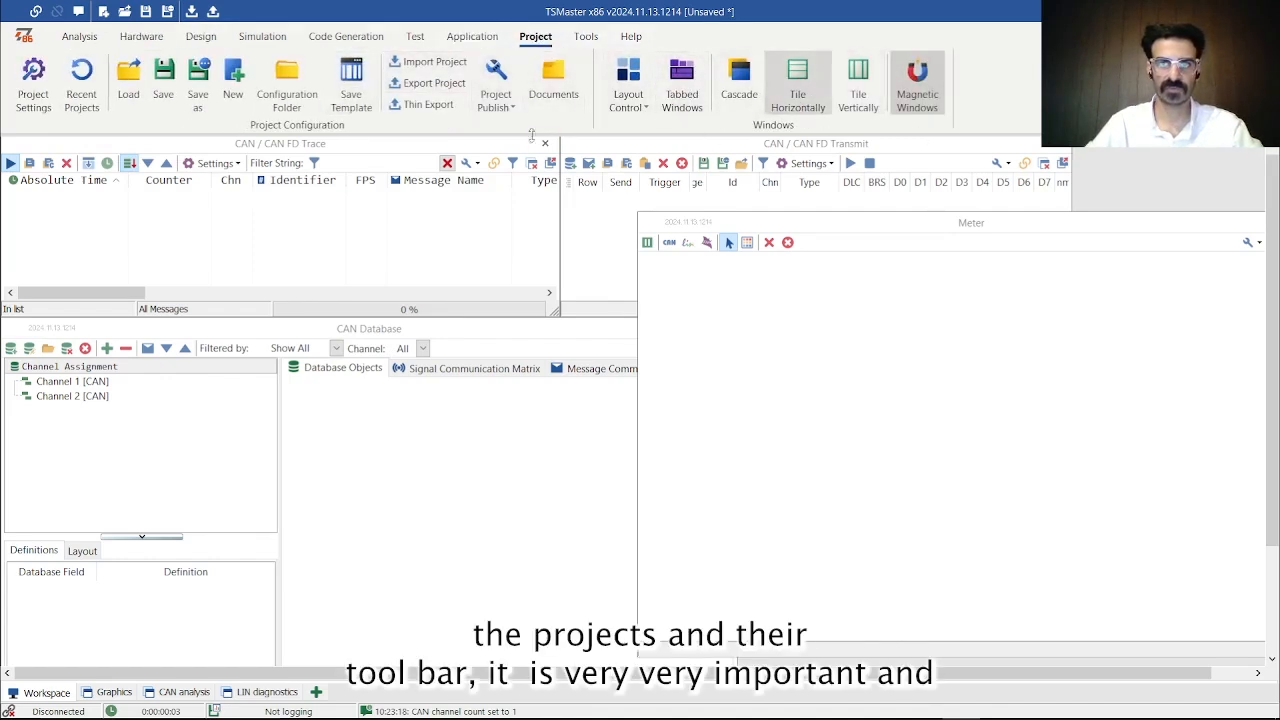
left_click(803, 89)
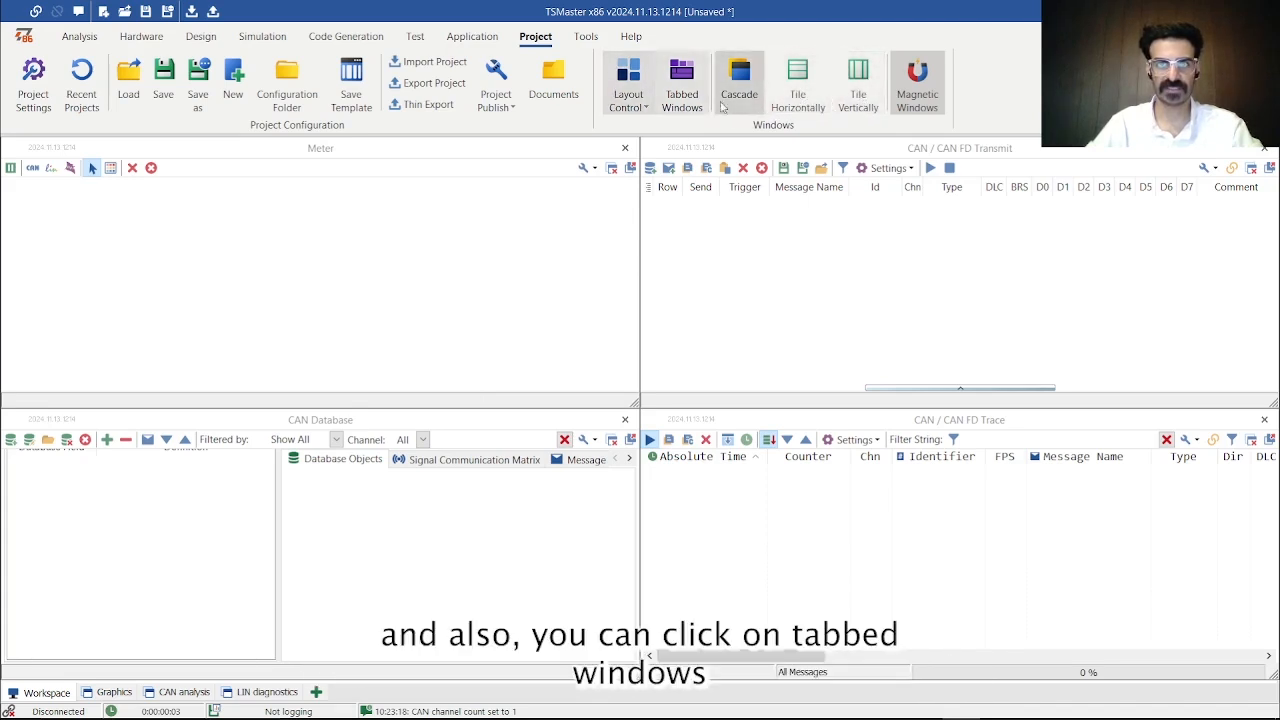
- Enable tabbed windows, browse the System Messages, Trace, Transmit, CAN Database and Bus Logging windows, and disable tabbed windows
left_click(682, 88)
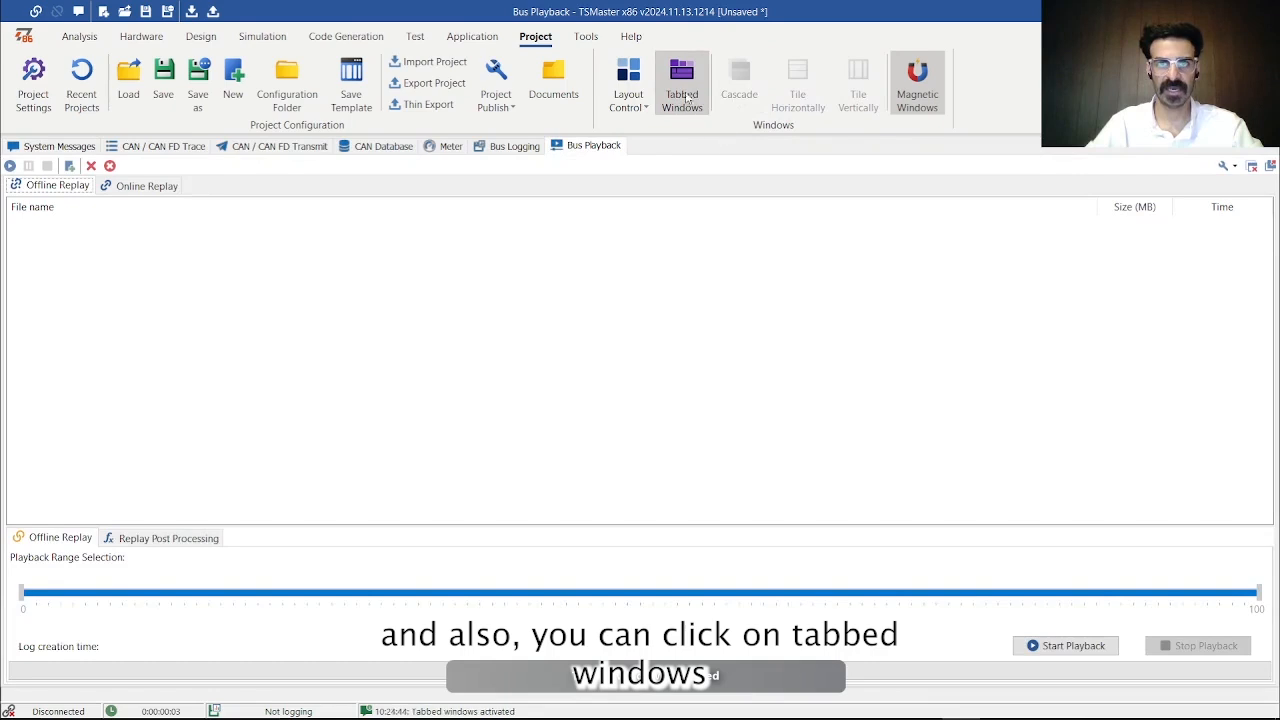
left_click(380, 147)
left_click(308, 148)
left_click(150, 148)
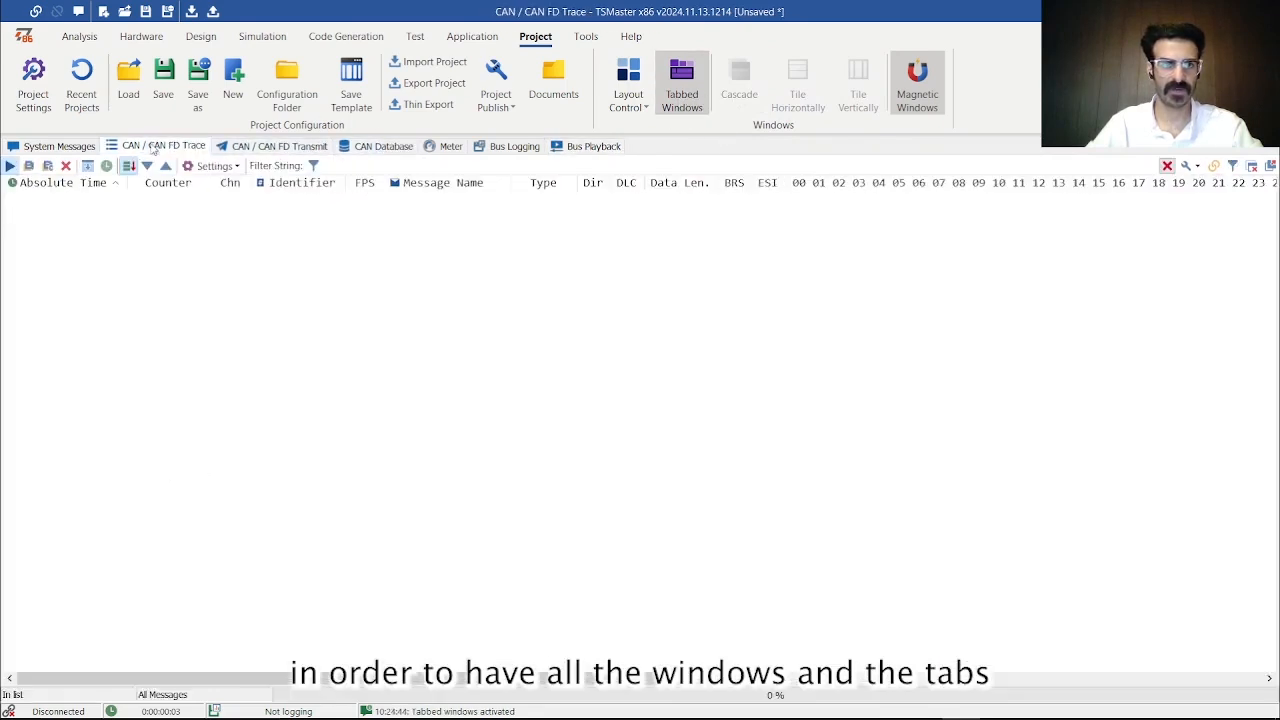
left_click(62, 147)
left_click(155, 146)
left_click(280, 146)
left_click(382, 146)
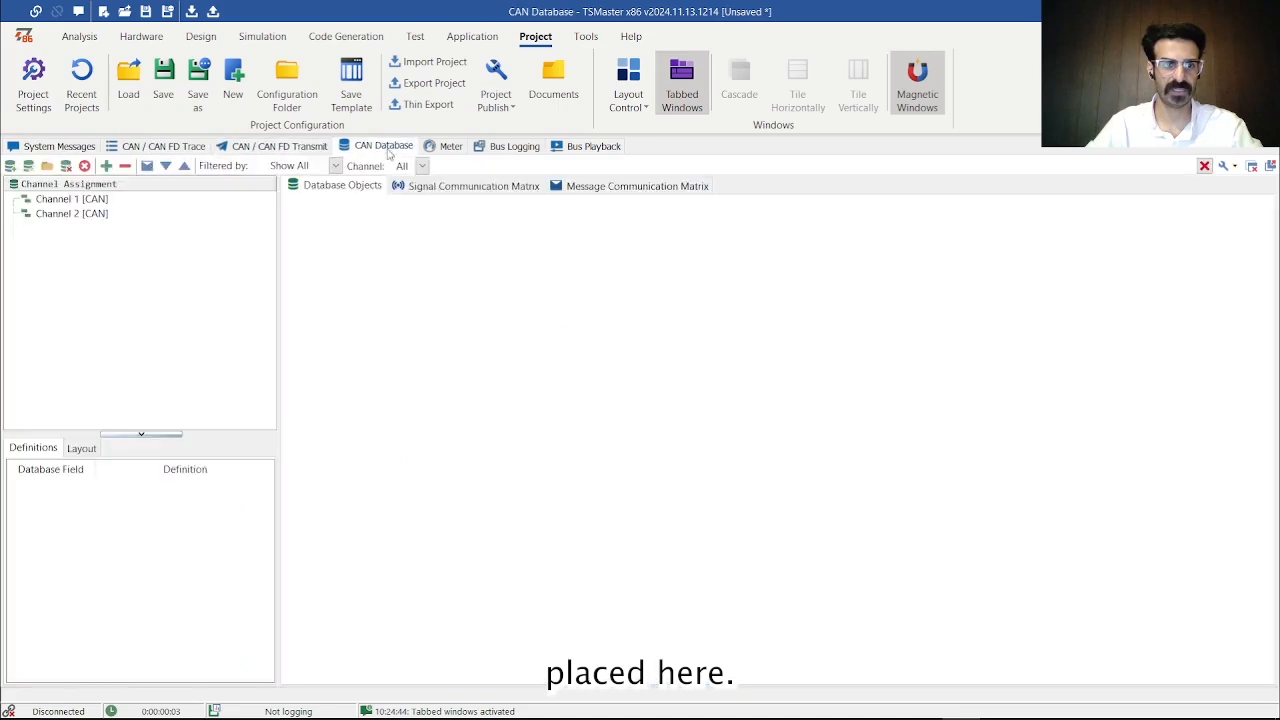
left_click(478, 146)
left_click(676, 85)
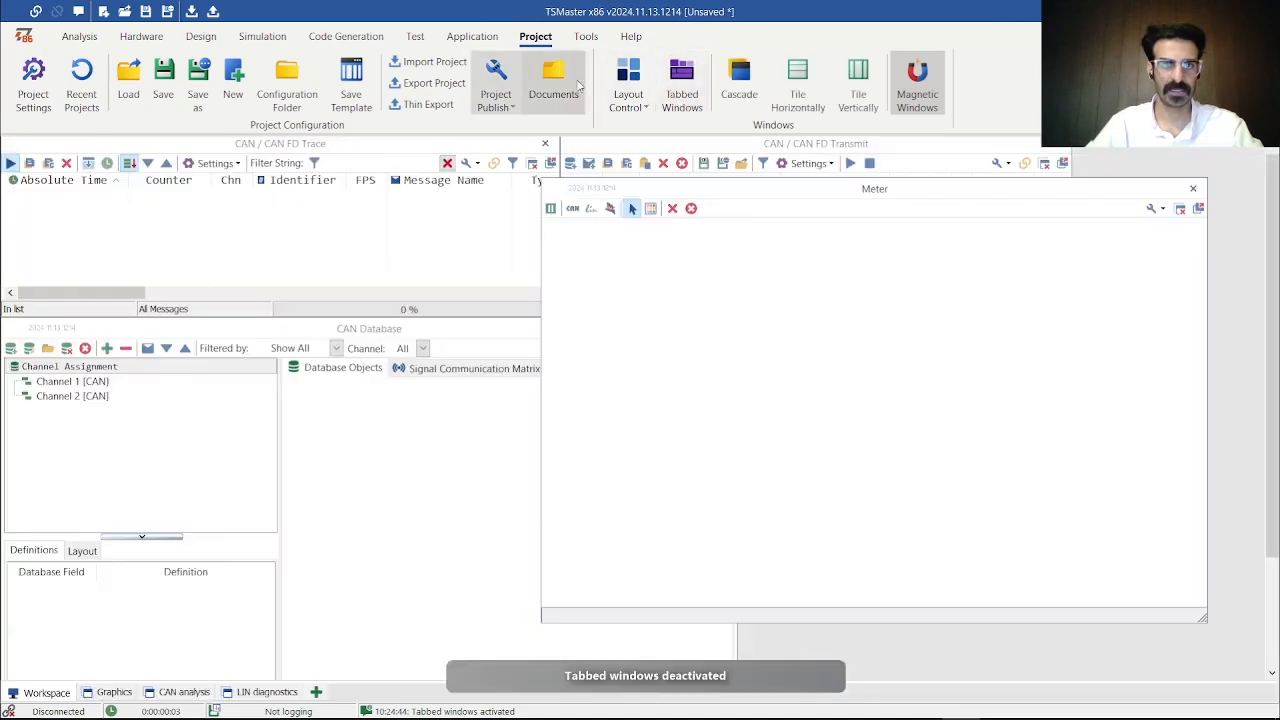
- Move the Meter window directly below the Transmit window and tile all open windows horizontally
left_click_drag(712, 185, 732, 323)
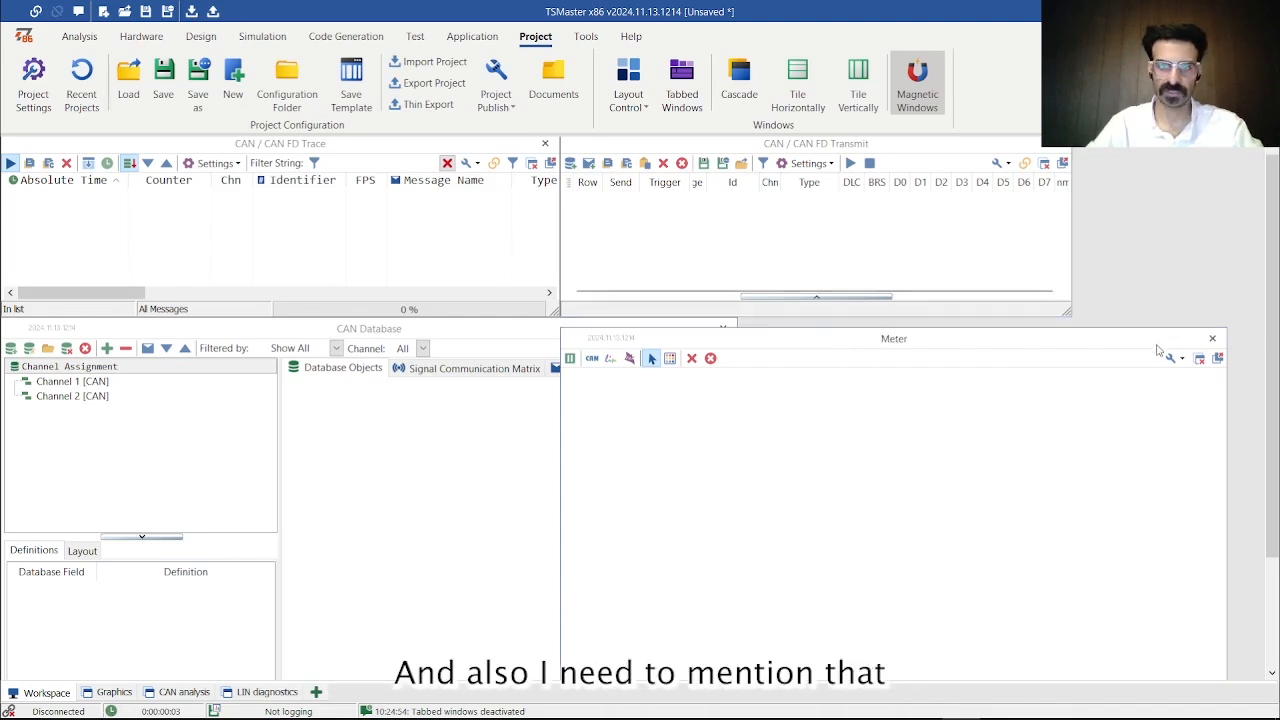
left_click(798, 85)
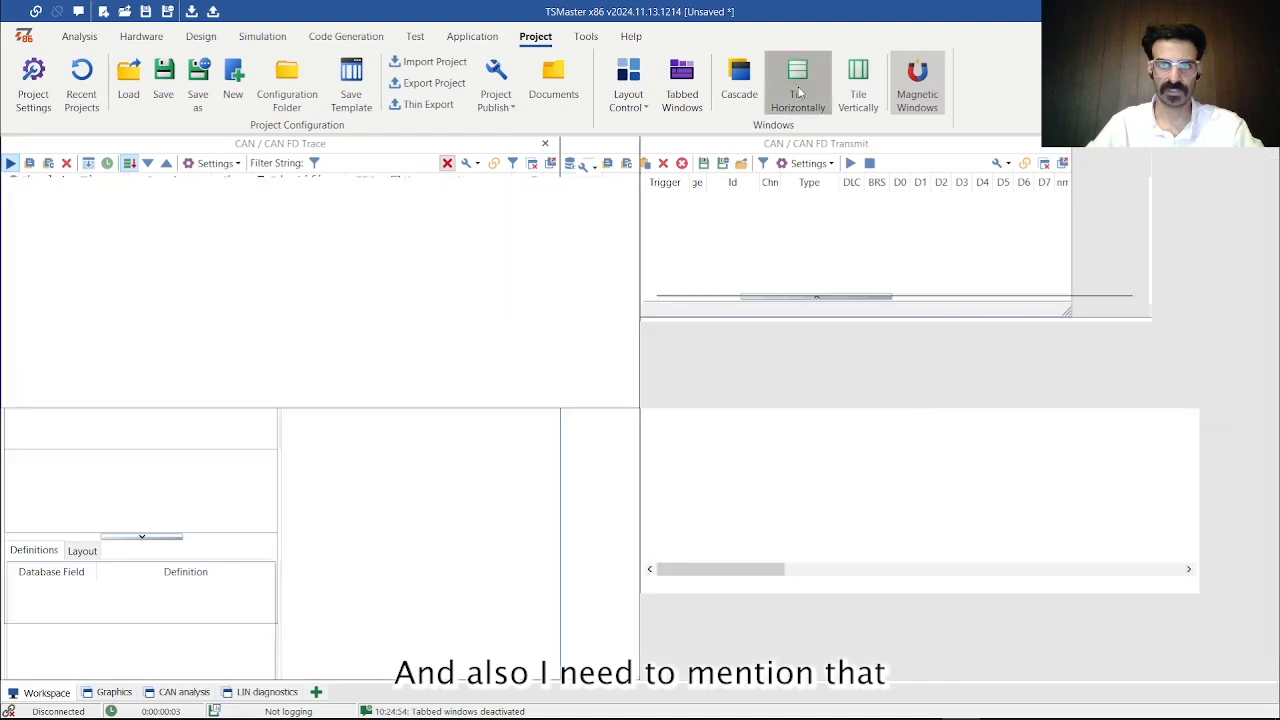